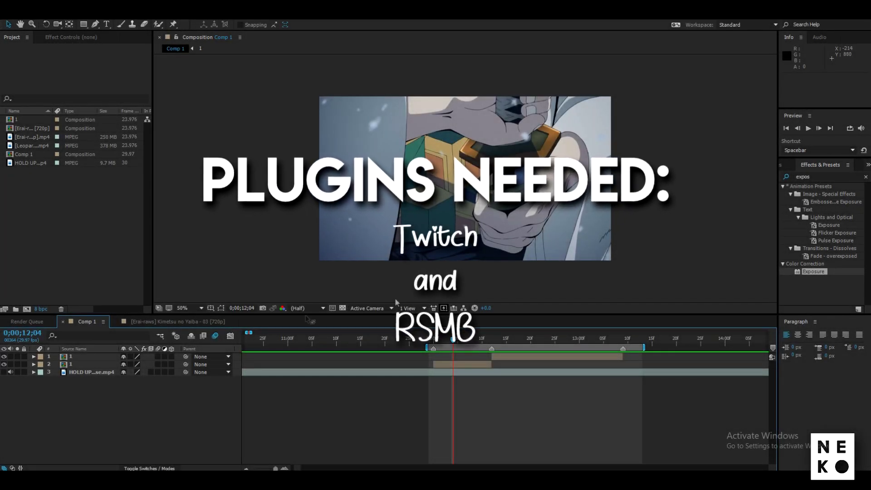
# Step: Play back the two clips in Comp 1 and review their Time Remap keyframes around the cut
pyautogui.click(456, 362)
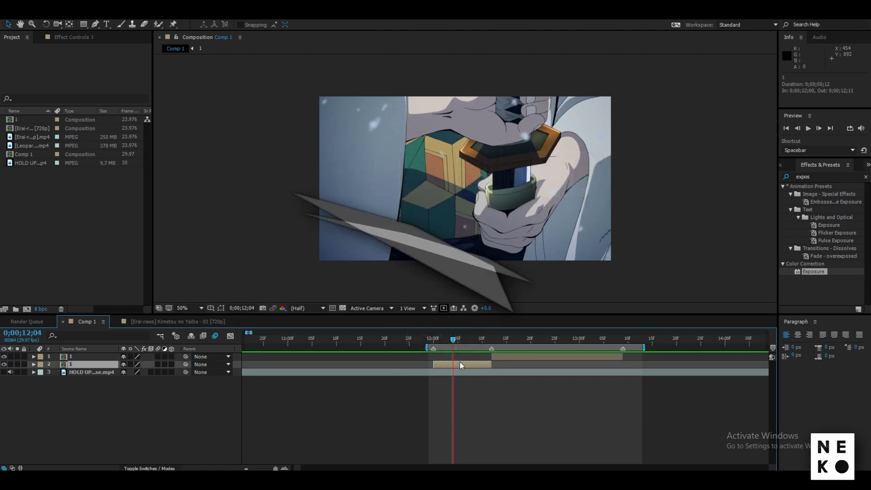
pyautogui.press('space')
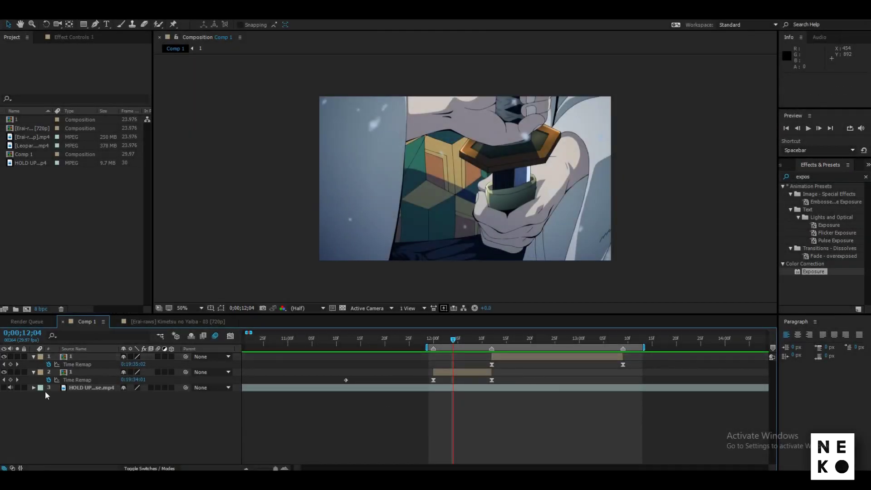
pyautogui.click(34, 372)
pyautogui.click(33, 357)
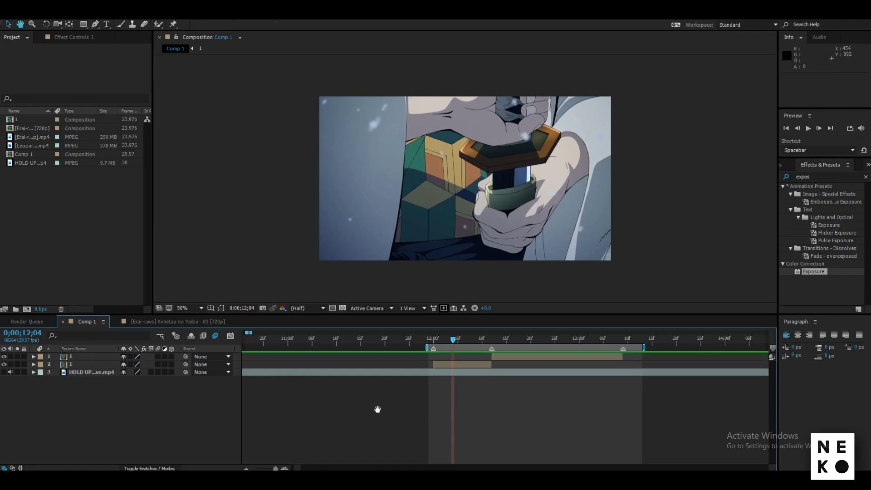
pyautogui.press('space')
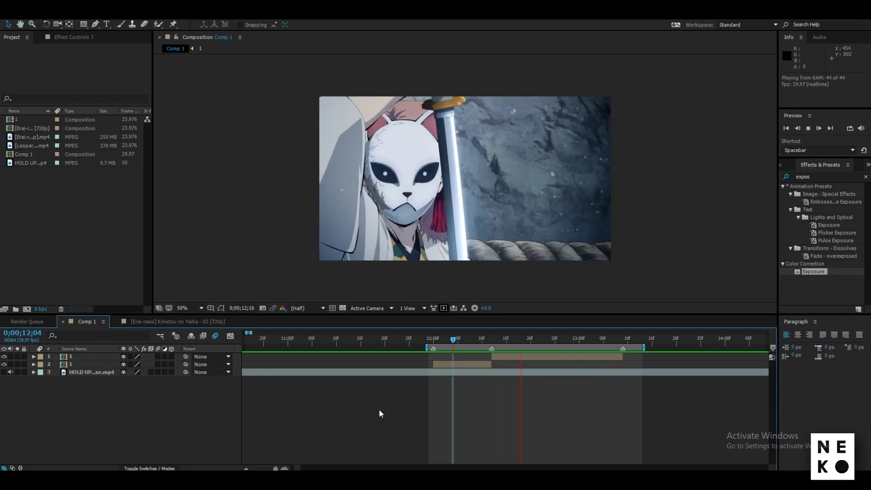
pyautogui.click(448, 340)
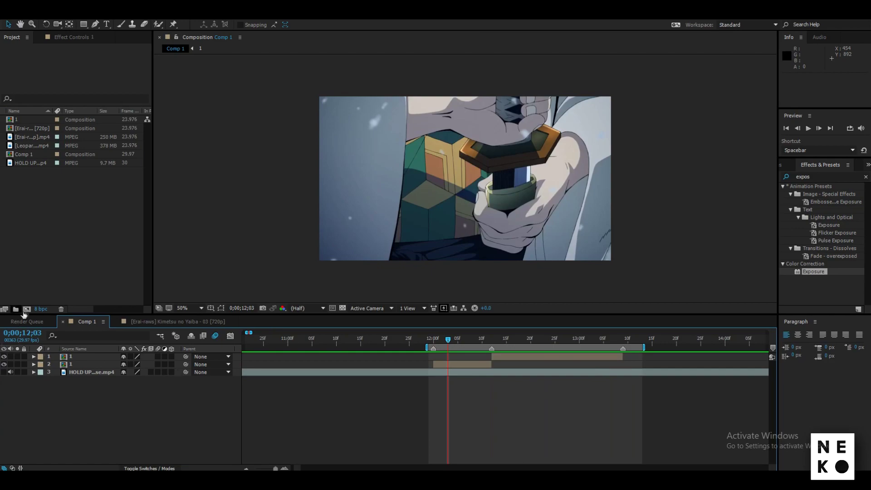
# Step: Open the composition settings of Comp 1 and inspect the frame rate options
pyautogui.rightClick(77, 325)
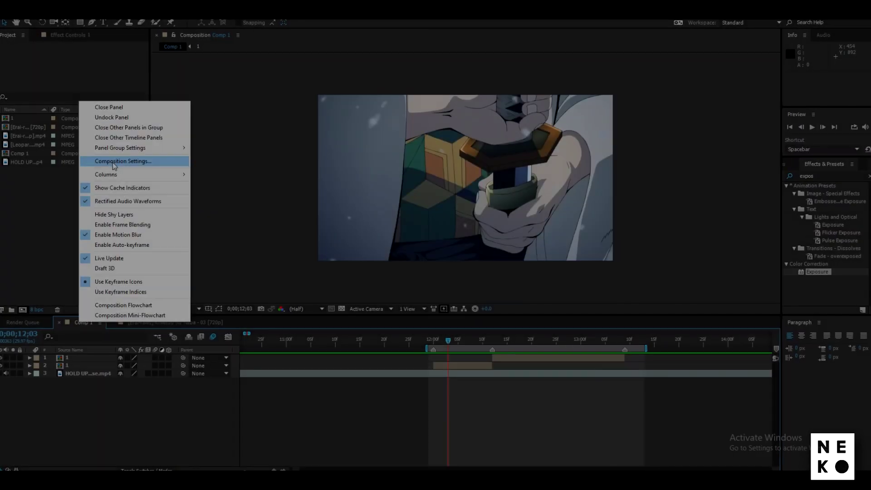
pyautogui.click(113, 163)
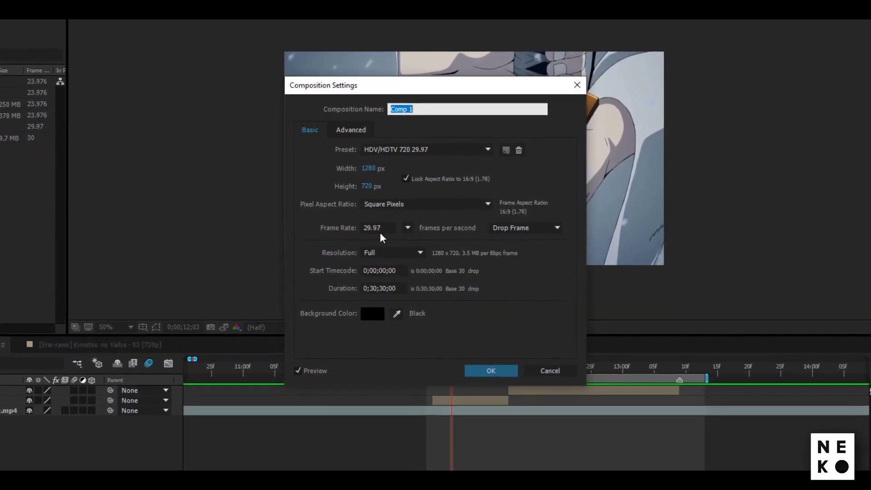
pyautogui.click(408, 229)
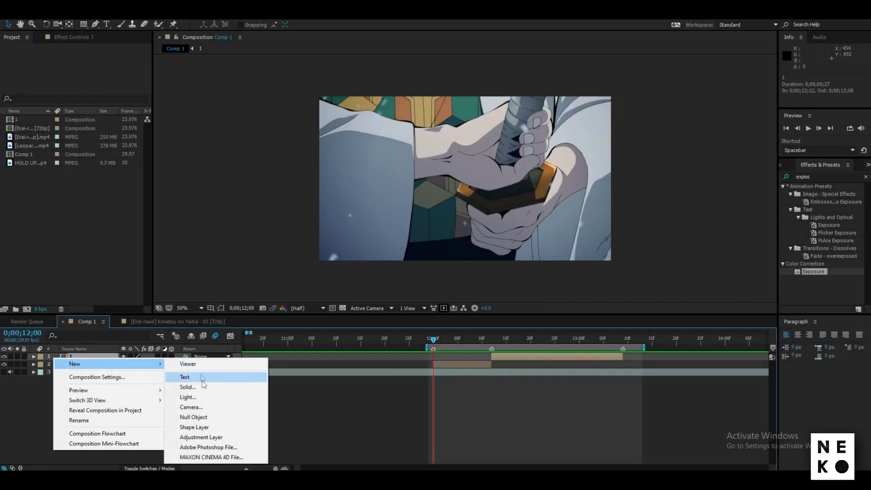
# Step: Create an adjustment layer and trim it to span both clips, from 0;00;12;00 to 0;00;13;09
pyautogui.click(203, 437)
pyautogui.hotkey('ctrl', 'shift', 'd')
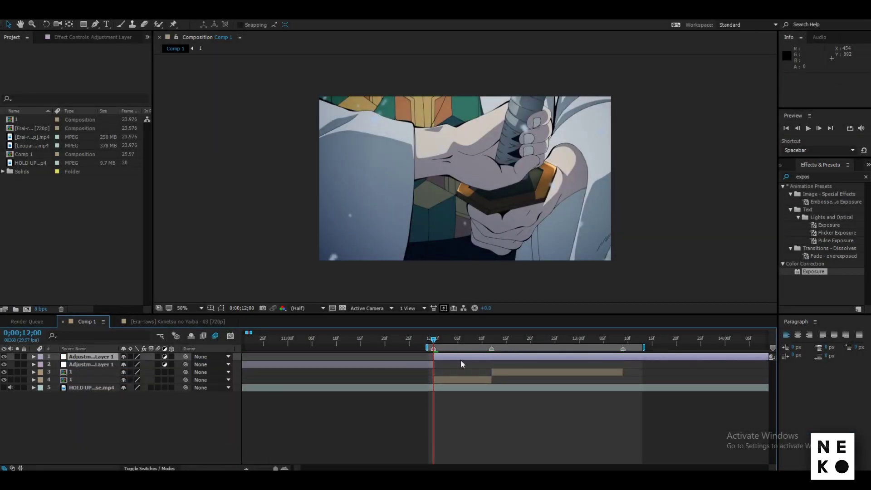
pyautogui.click(623, 340)
pyautogui.hotkey('ctrl', 'shift', 'd')
pyautogui.press('Delete')
pyautogui.click(408, 364)
pyautogui.press('Delete')
# Step: Apply the Twitch effect to the adjustment layer and set its speed to 100
pyautogui.click(816, 177)
pyautogui.write('twitch')
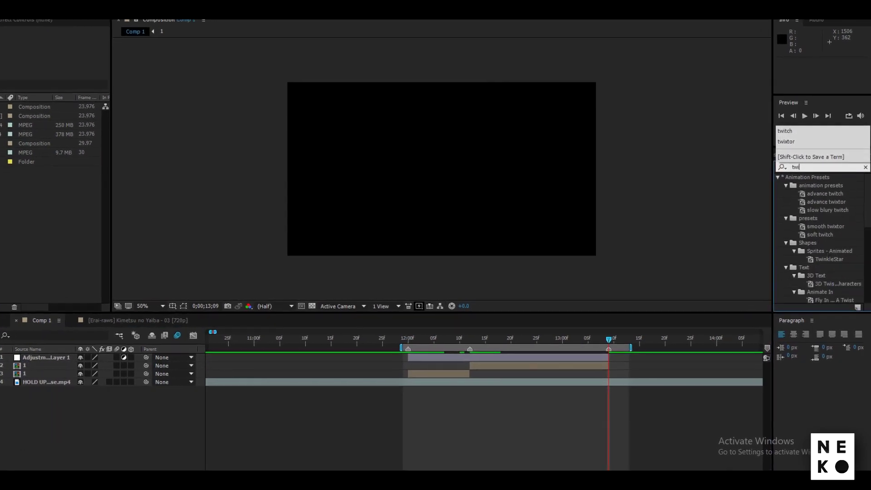
pyautogui.moveTo(801, 225); pyautogui.dragTo(444, 365)
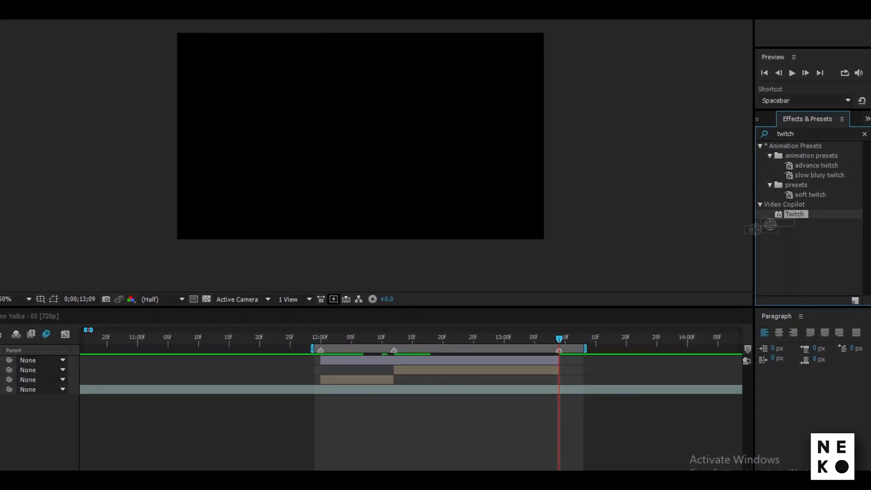
pyautogui.moveTo(355, 369); pyautogui.dragTo(336, 371)
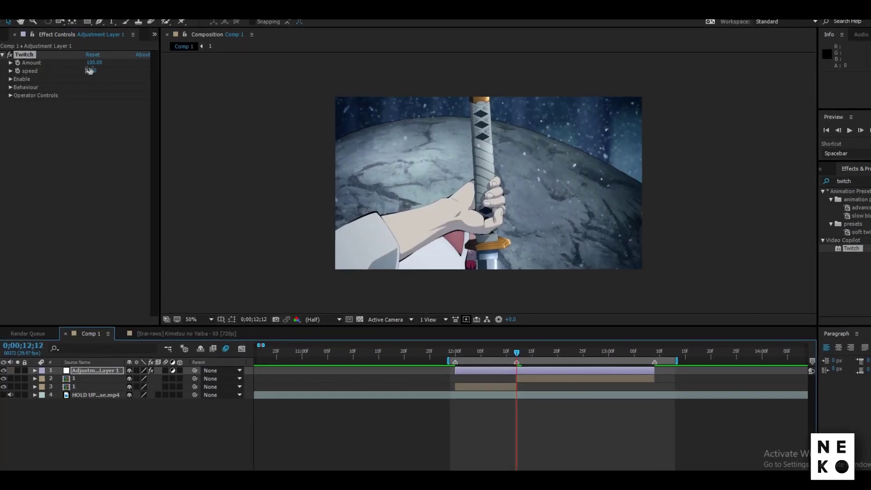
pyautogui.click(95, 70)
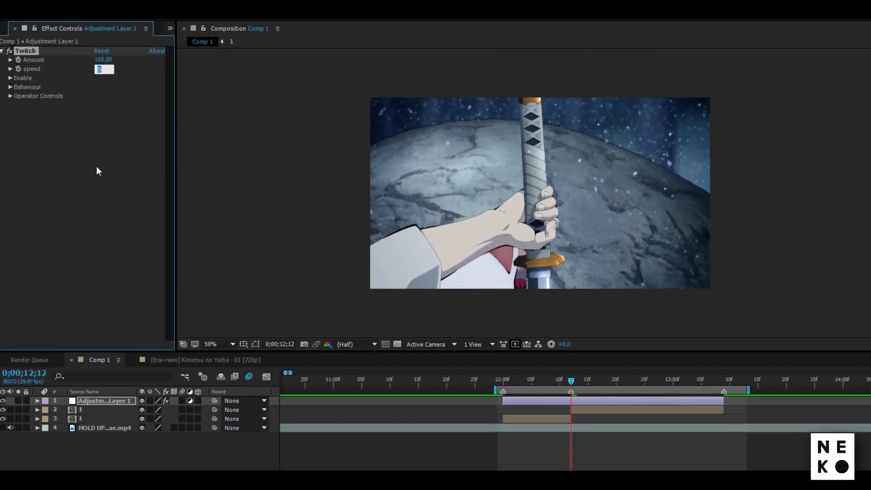
pyautogui.write('100')
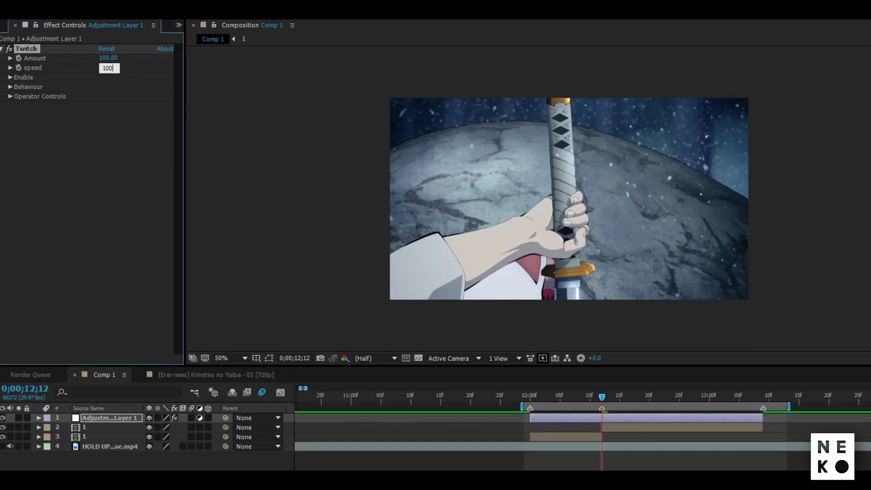
pyautogui.press('Return')
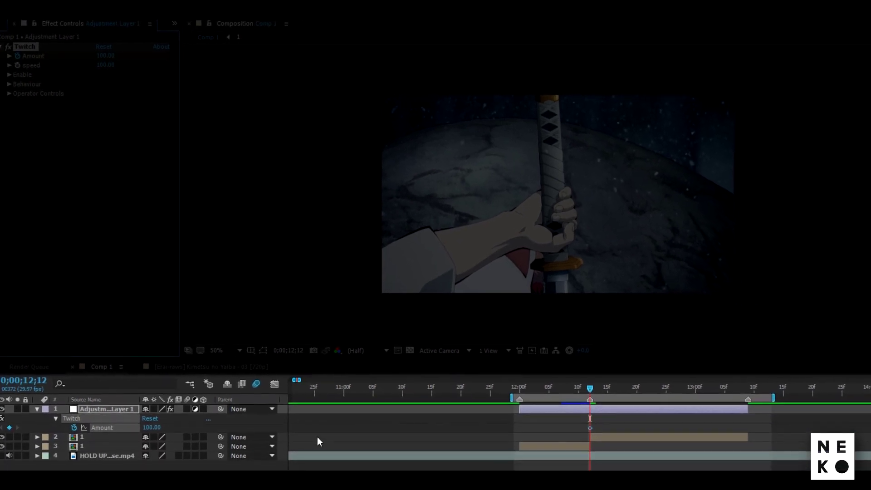
# Step: Add Twitch Amount keyframes two frames before the cut at 0;00;12;12 and four frames after it, at 0;00;12;16
pyautogui.press('pageup')
pyautogui.press('pageup')
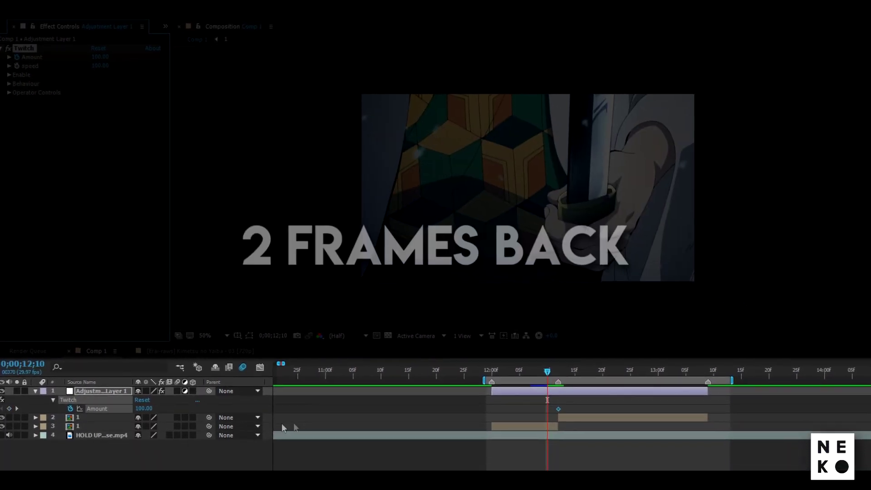
pyautogui.click(9, 408)
pyautogui.press('pagedown')
pyautogui.press('pagedown')
pyautogui.press('pagedown')
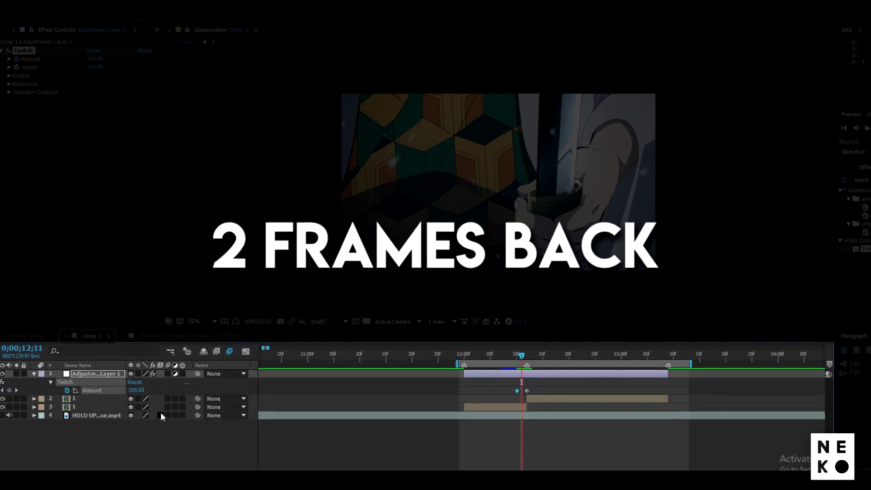
pyautogui.press('pagedown')
pyautogui.press('pagedown')
pyautogui.press('pagedown')
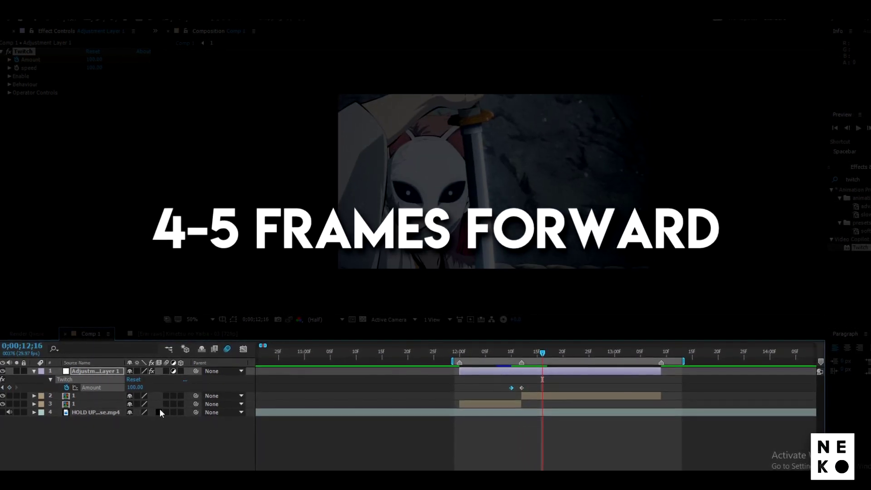
pyautogui.click(10, 386)
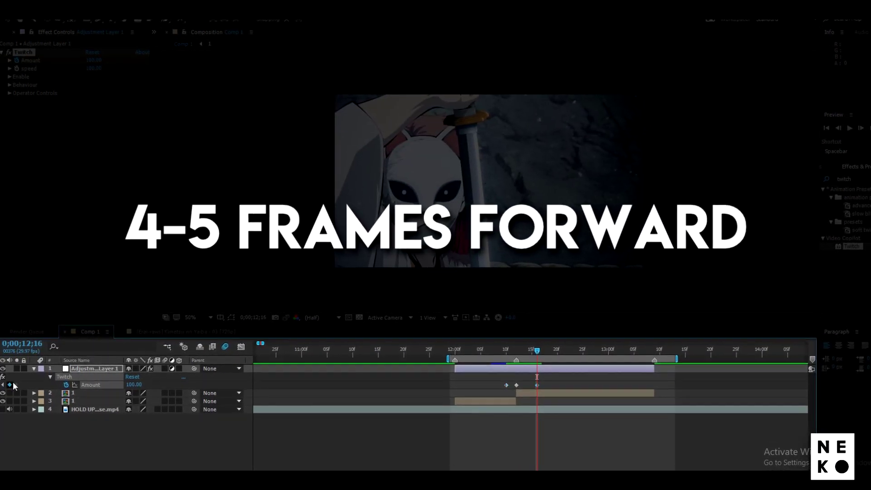
# Step: Set the Twitch Amount to 0 at the last keyframe and at the first keyframe, leaving the middle one alone
pyautogui.click(133, 383)
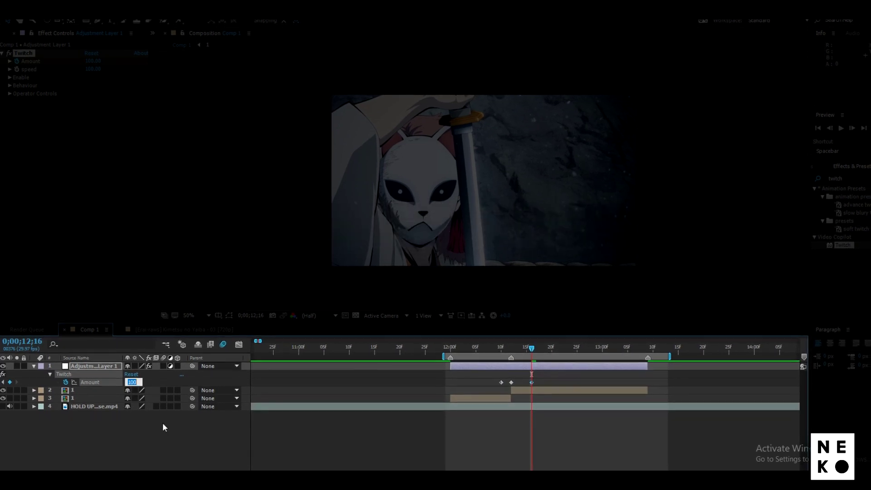
pyautogui.write('0')
pyautogui.press('Return')
pyautogui.click(498, 349)
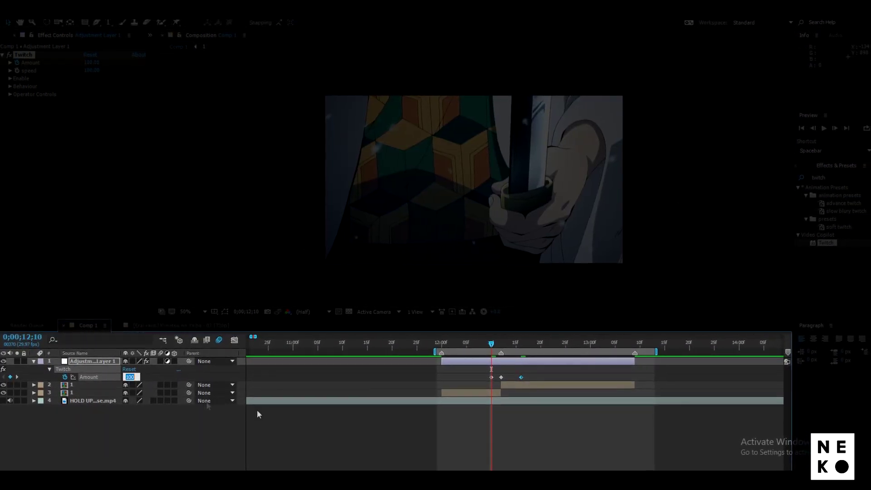
pyautogui.write('0')
pyautogui.press('Return')
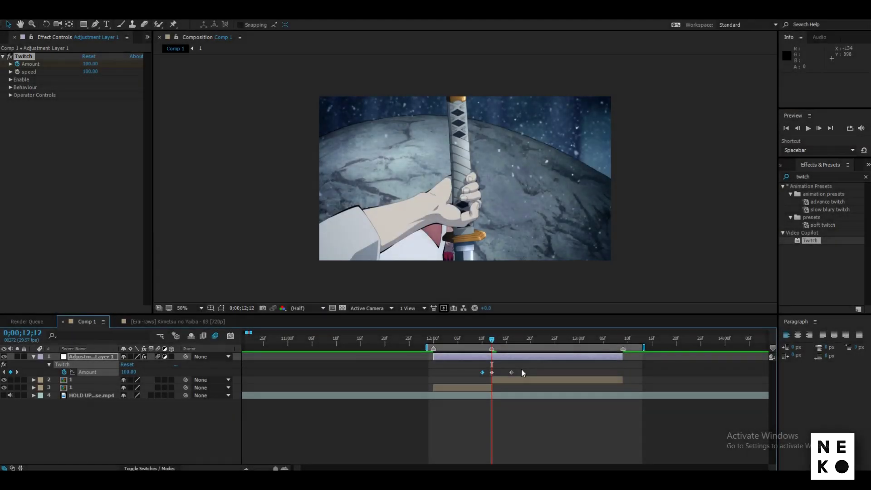
# Step: Apply Easy Ease to the three Amount keyframes and enable motion blur for the adjustment layer and both clips
pyautogui.moveTo(521, 368); pyautogui.dragTo(453, 374)
pyautogui.moveTo(158, 379); pyautogui.dragTo(158, 388)
pyautogui.press('F9')
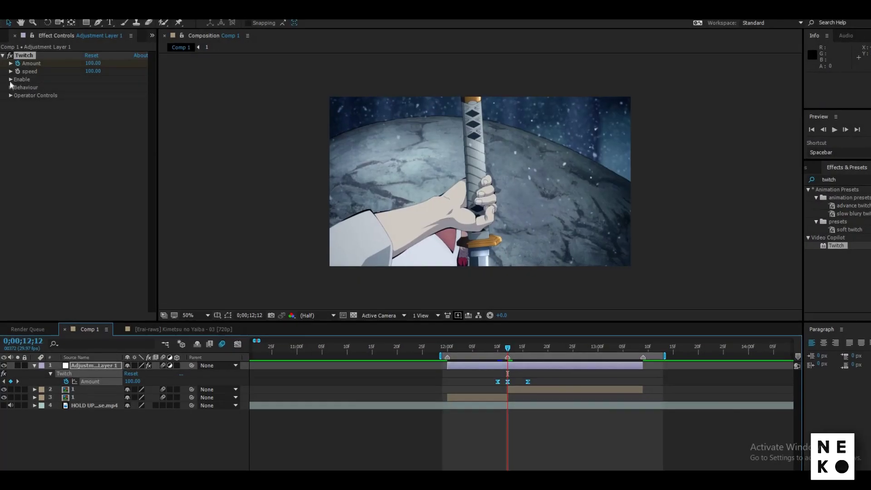
# Step: Enable Blur, Light, Scale and Slide in the Twitch effect
pyautogui.click(10, 81)
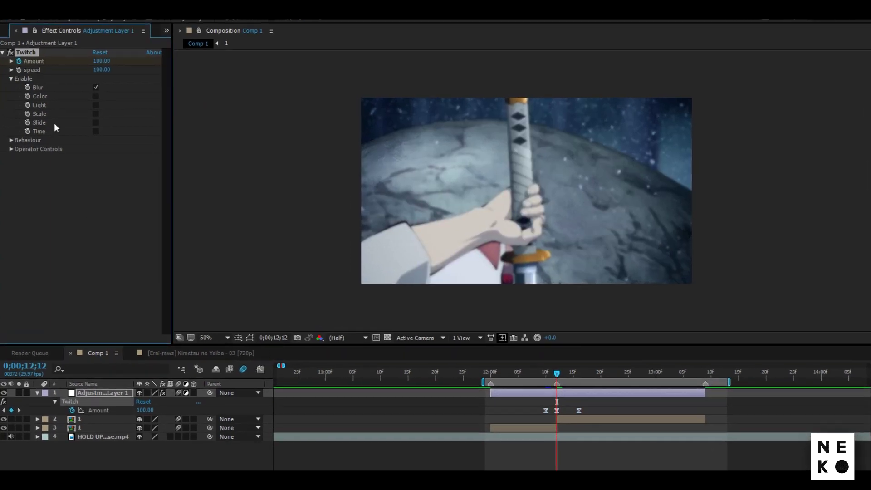
pyautogui.click(95, 104)
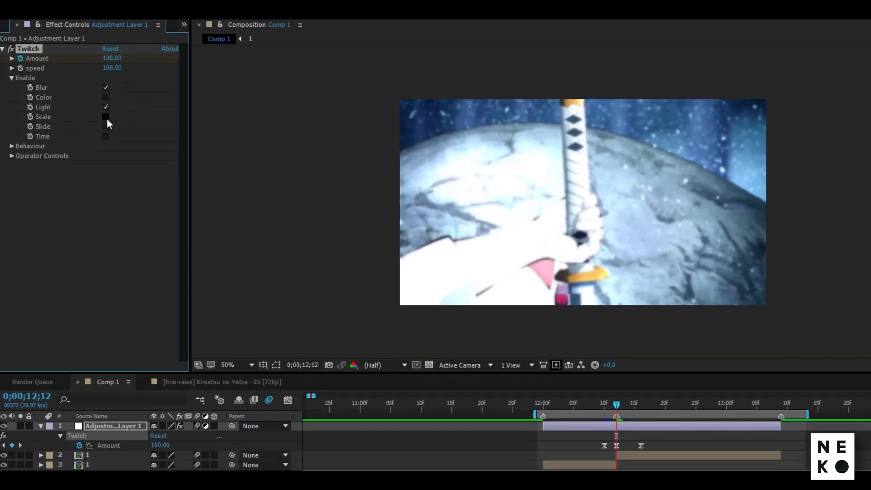
pyautogui.click(107, 119)
pyautogui.click(106, 127)
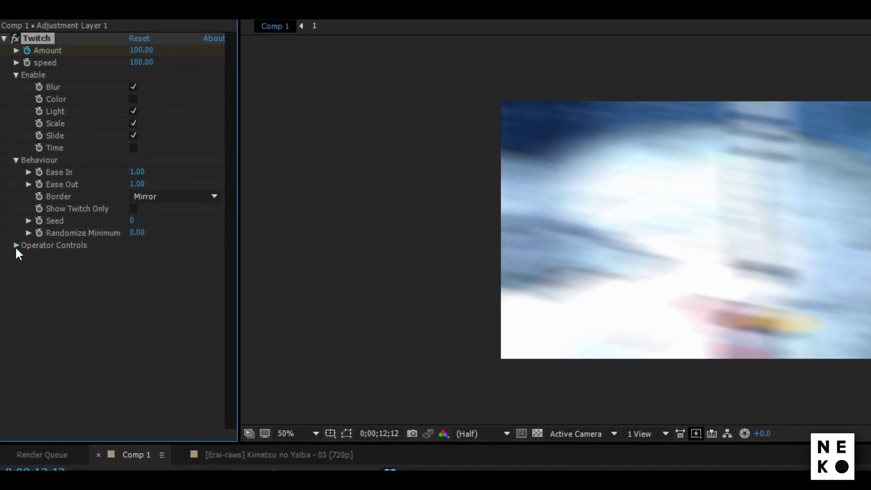
# Step: Set the blur amount in Twitch's operator controls to 30
pyautogui.click(28, 258)
pyautogui.click(135, 271)
pyautogui.write('30')
pyautogui.press('Return')
pyautogui.click(27, 261)
# Step: Open the Scale Motion Blur value in Twitch's operator controls for editing
pyautogui.click(28, 286)
pyautogui.click(27, 290)
pyautogui.click(27, 303)
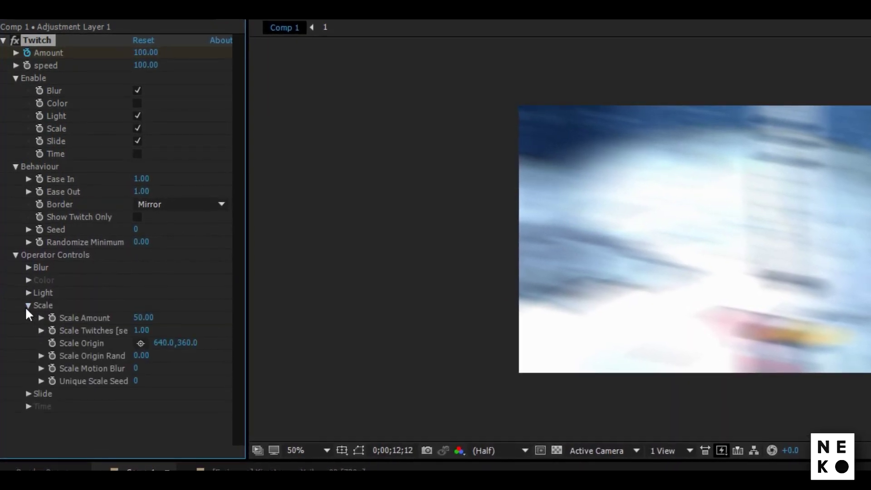
pyautogui.click(136, 369)
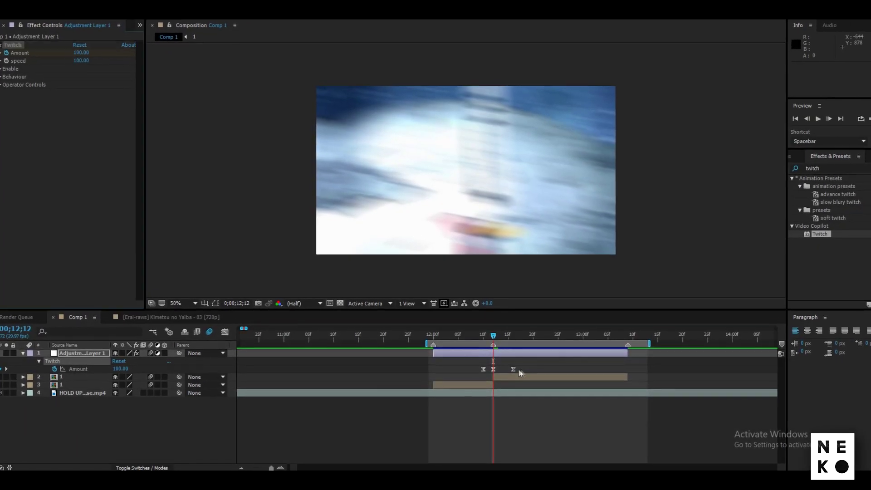
# Step: Shape the Amount curve into a sharp peak at 0;00;12;12 by pulling both handles of the middle keyframe steeply downward in the Graph Editor
pyautogui.moveTo(518, 368); pyautogui.dragTo(469, 374)
pyautogui.hotkey('shift', 'F3')
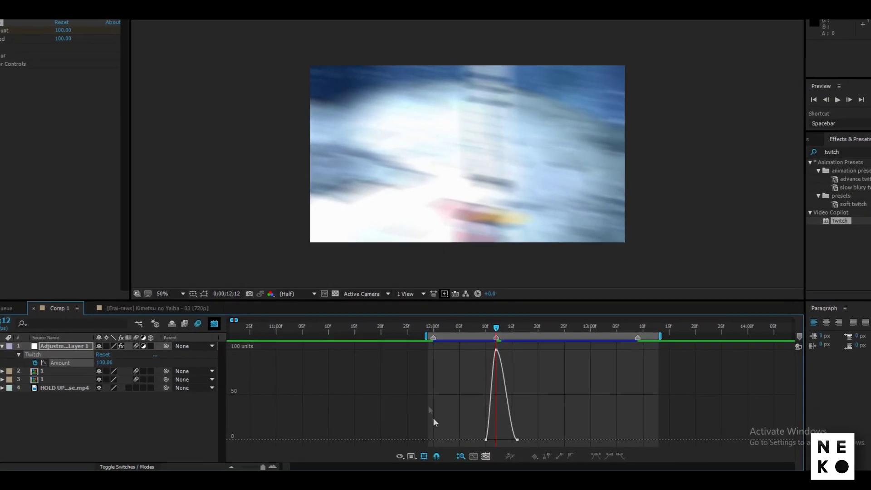
pyautogui.click(271, 466)
pyautogui.click(272, 466)
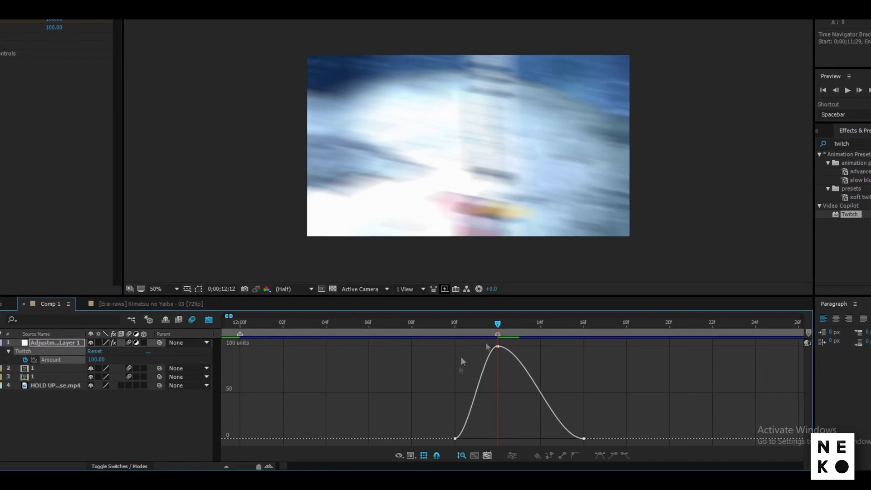
pyautogui.click(491, 355)
pyautogui.moveTo(484, 345); pyautogui.dragTo(492, 390)
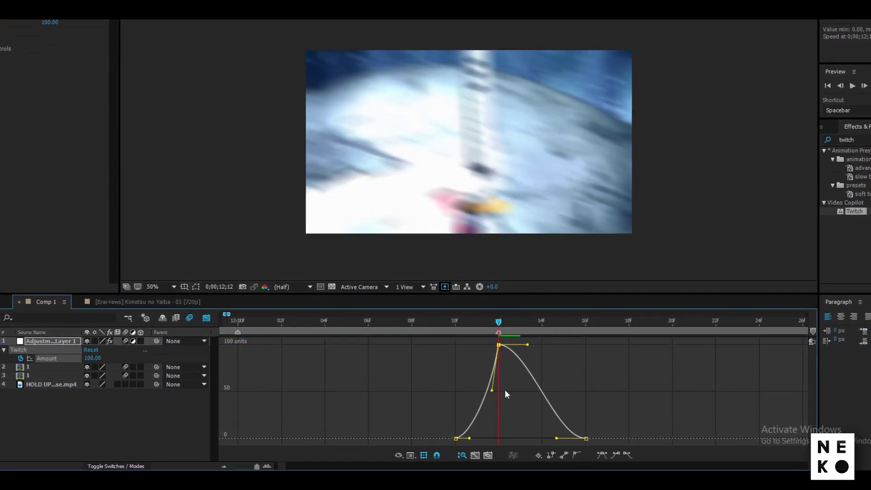
pyautogui.moveTo(527, 345); pyautogui.dragTo(505, 392)
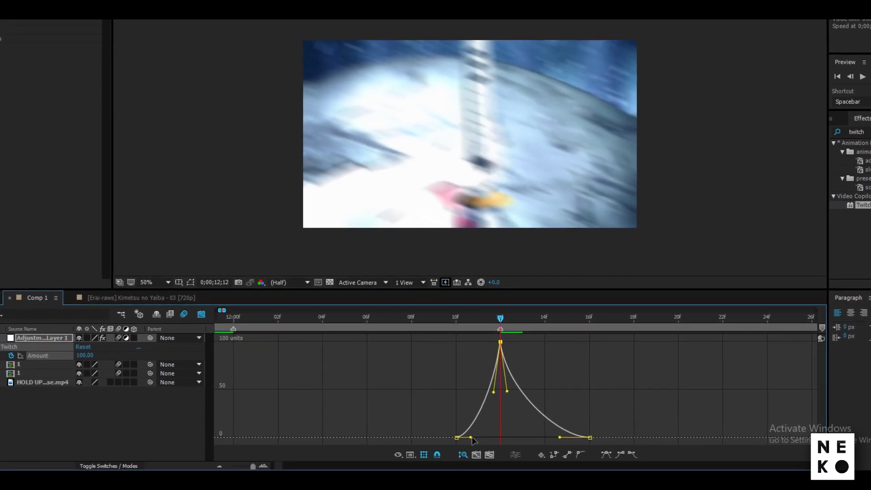
# Step: Lengthen the handles of the first and last Amount keyframes toward the peak and tilt them slightly upward
pyautogui.moveTo(471, 436); pyautogui.dragTo(483, 429)
pyautogui.click(591, 437)
pyautogui.moveTo(561, 436); pyautogui.dragTo(542, 425)
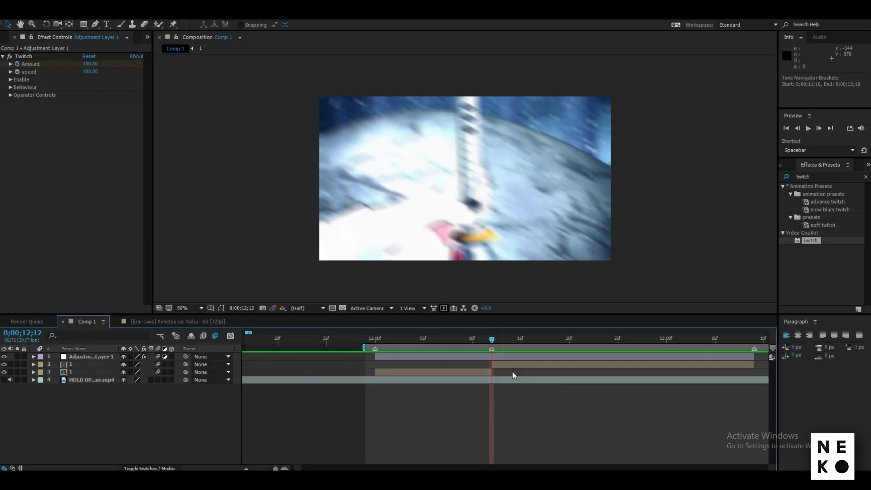
# Step: Duplicate the clip that follows the cut and set a Scale keyframe on the copy at 0;00;12;12
pyautogui.click(514, 366)
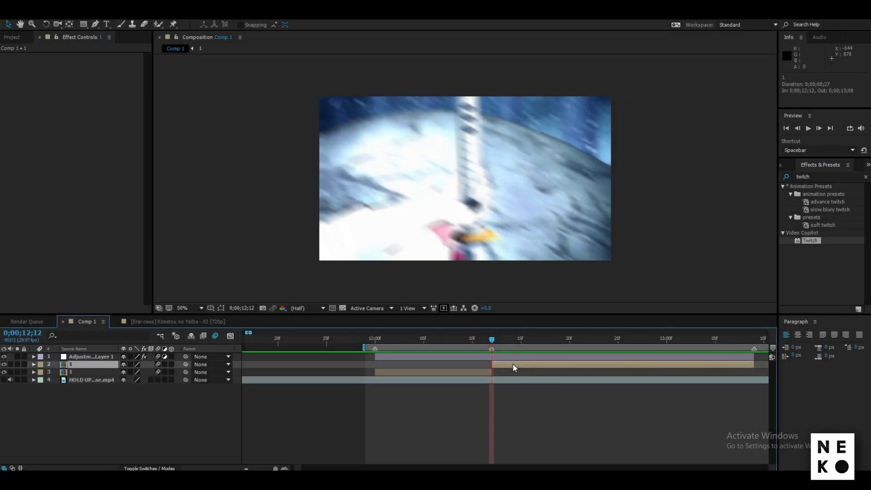
pyautogui.hotkey('ctrl', 'v')
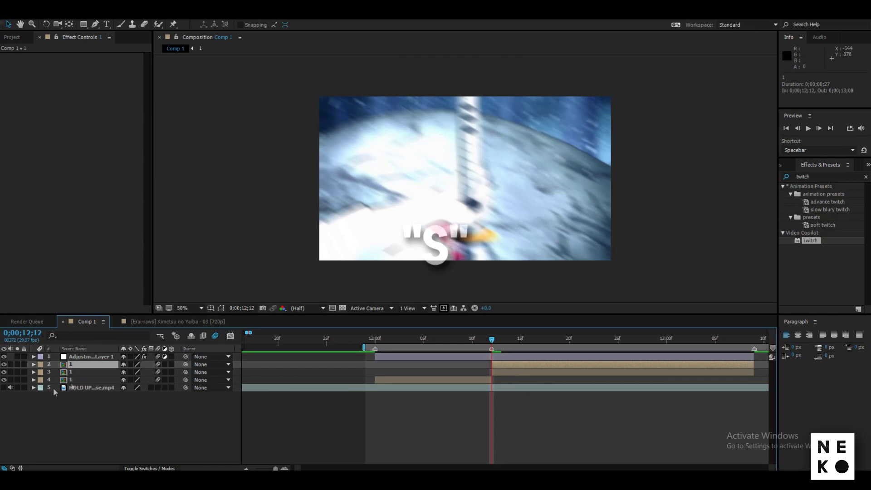
pyautogui.press('s')
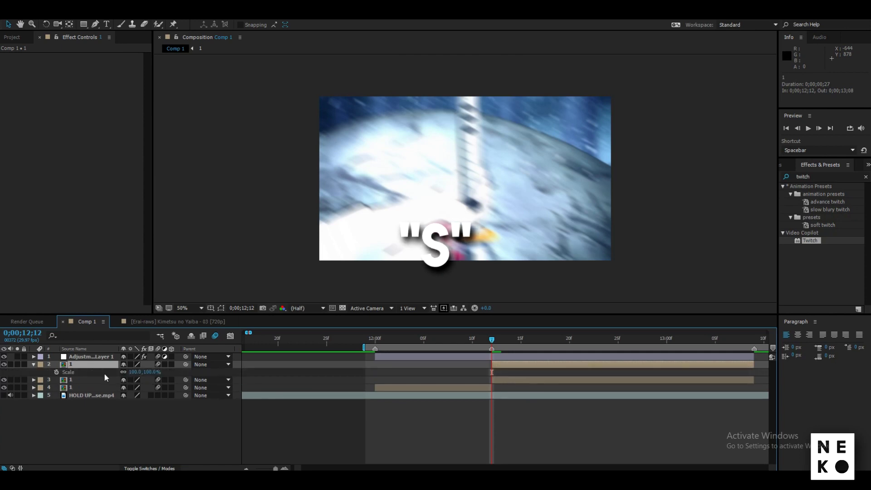
pyautogui.click(75, 416)
# Step: Add a second Scale keyframe of 170% on the duplicated clip at 0;00;12;20
pyautogui.press('pagedown')
pyautogui.press('pagedown')
pyautogui.press('pagedown')
pyautogui.press('pagedown')
pyautogui.press('pagedown')
pyautogui.press('pagedown')
pyautogui.press('pagedown')
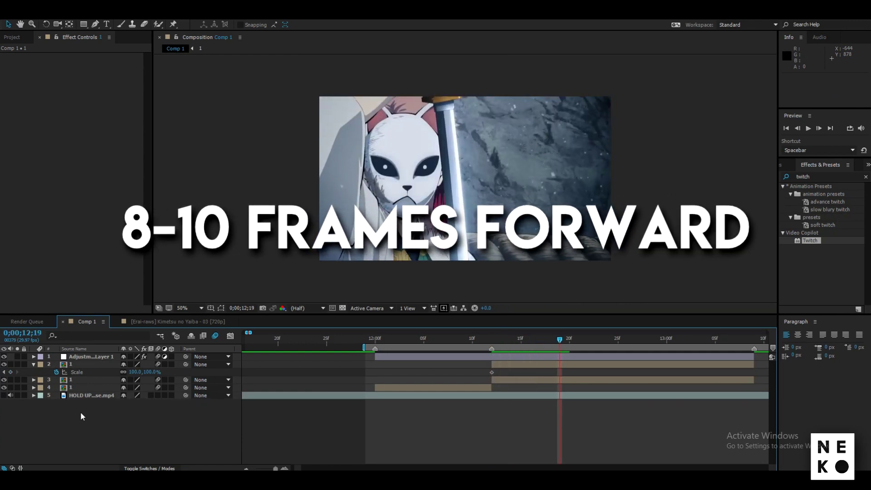
pyautogui.press('pagedown')
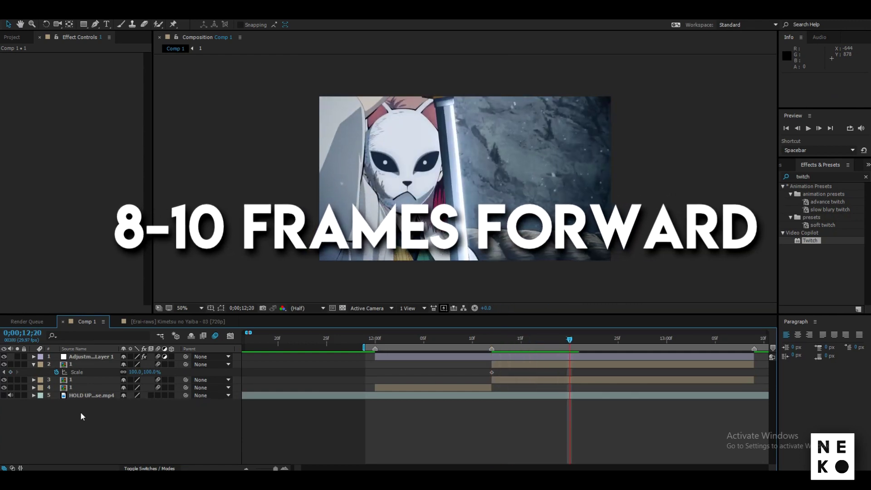
pyautogui.click(11, 372)
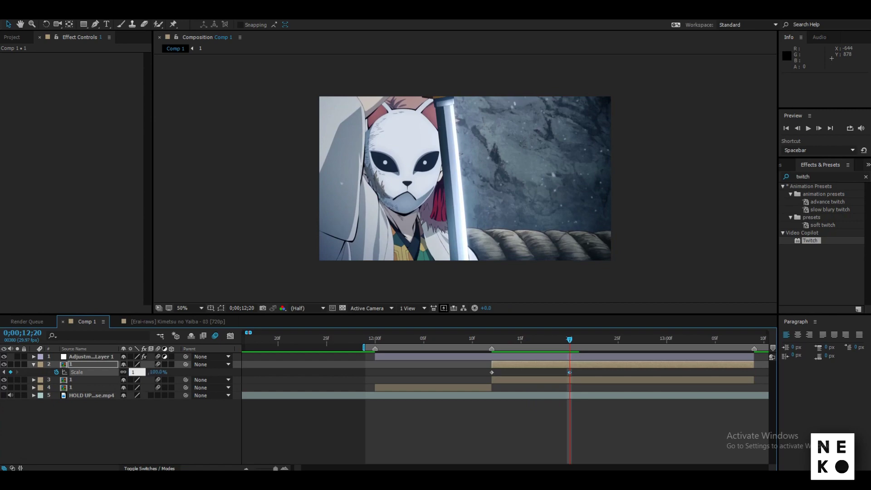
pyautogui.write('0')
pyautogui.press('Return')
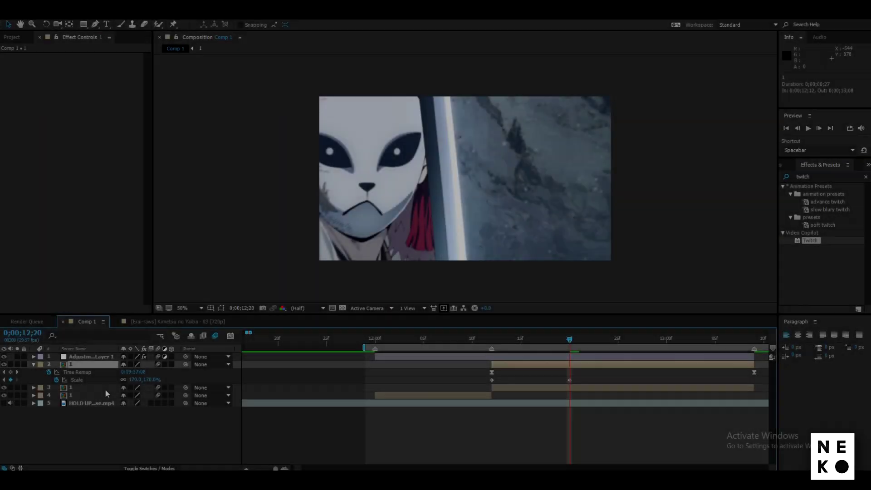
# Step: Keyframe the duplicated clip's Opacity from 100% at 0;00;12;12 to 0% at 0;00;12;27
pyautogui.press('t')
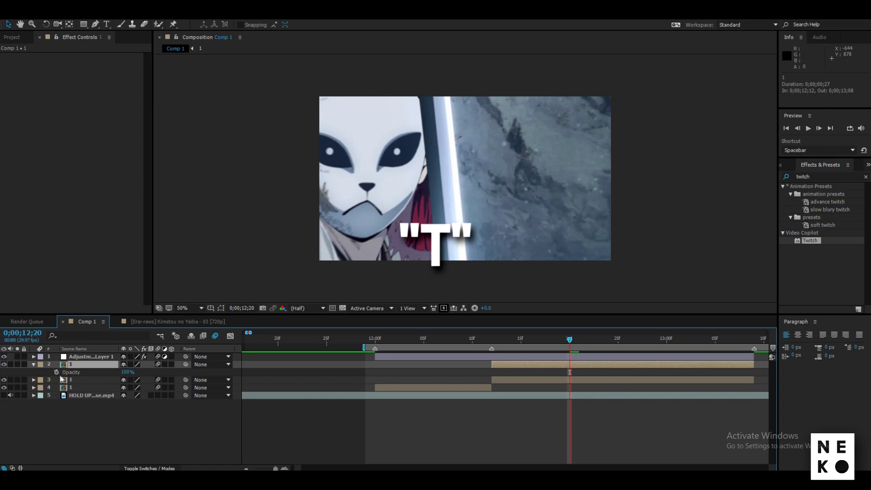
pyautogui.click(492, 339)
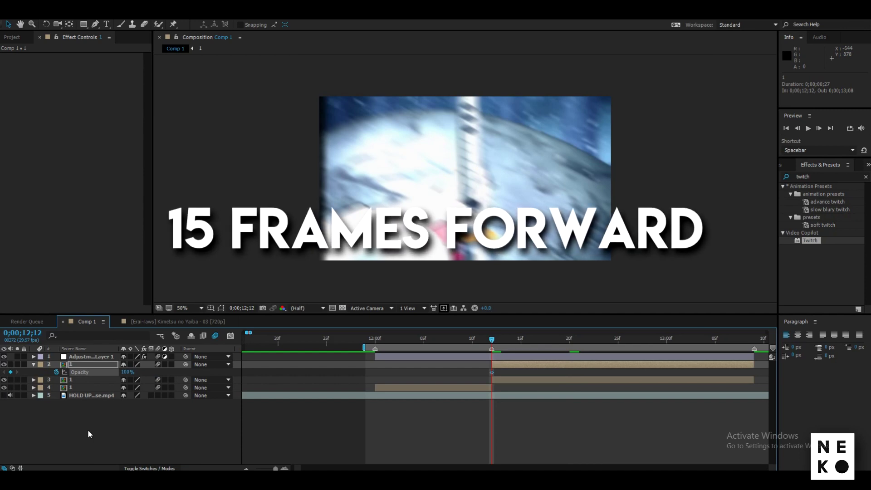
pyautogui.press('u')
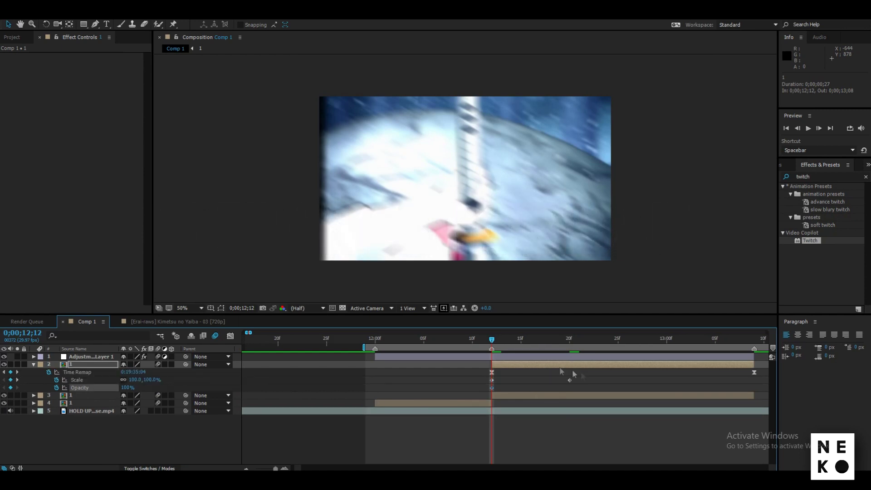
pyautogui.click(570, 339)
pyautogui.press('pagedown')
pyautogui.press('pagedown')
pyautogui.press('pagedown')
pyautogui.press('pagedown')
pyautogui.press('pagedown')
pyautogui.press('pagedown')
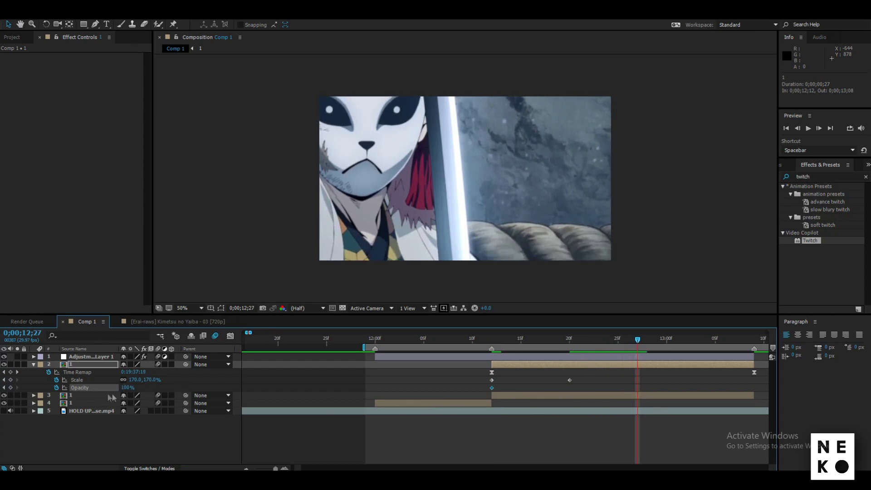
pyautogui.press('Return')
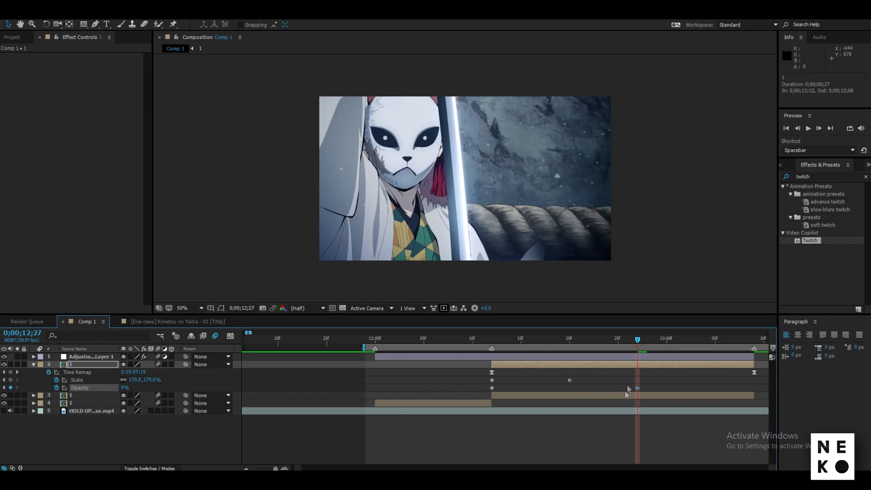
# Step: Apply Easy Ease to the duplicated clip's Opacity and Scale keyframes and preview the animation
pyautogui.click(598, 339)
pyautogui.moveTo(469, 391); pyautogui.dragTo(470, 391)
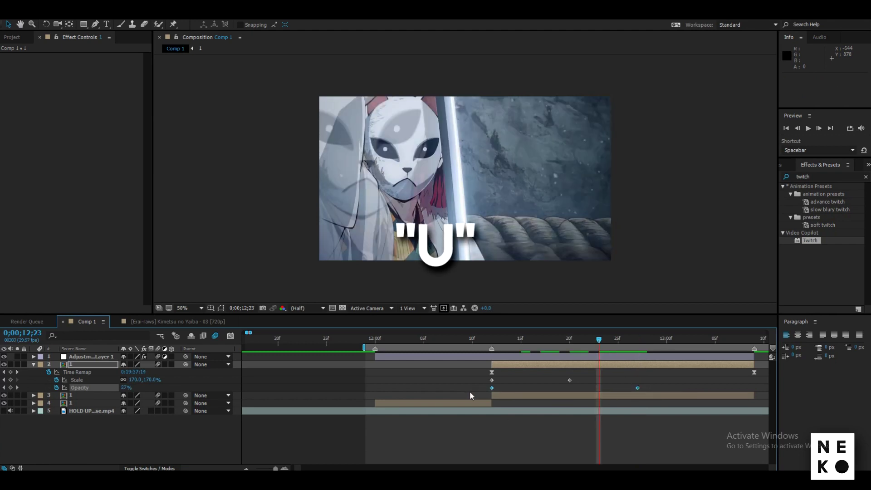
pyautogui.press('F9')
pyautogui.moveTo(574, 375); pyautogui.dragTo(483, 381)
pyautogui.press('F9')
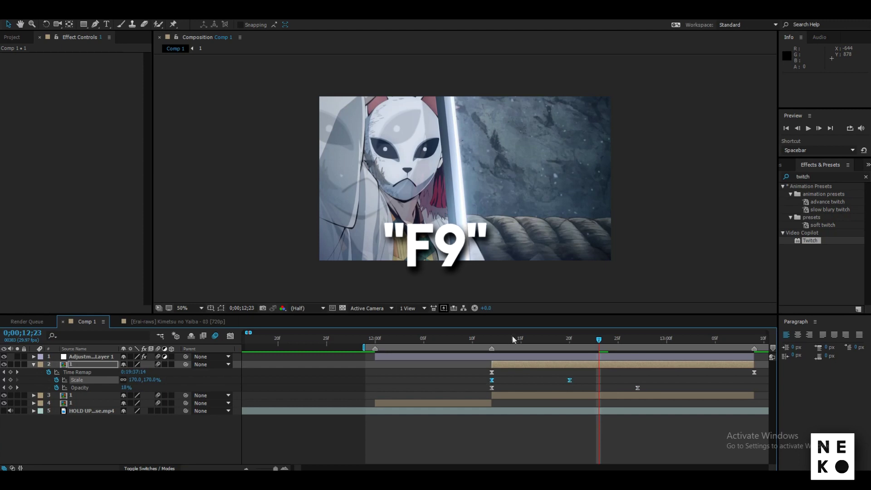
pyautogui.press('space')
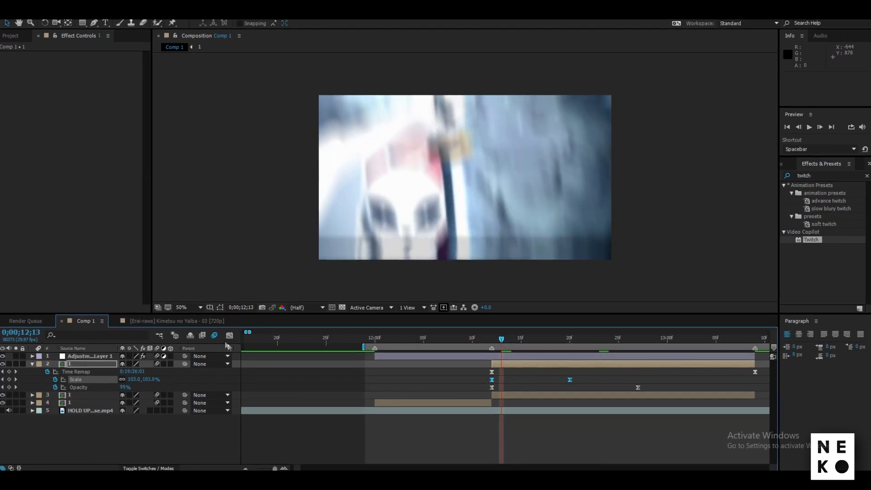
# Step: Shape the Scale curve in the Graph Editor to rise steeply from the first keyframe and flatten toward the last, and preview it
pyautogui.click(230, 336)
pyautogui.click(281, 467)
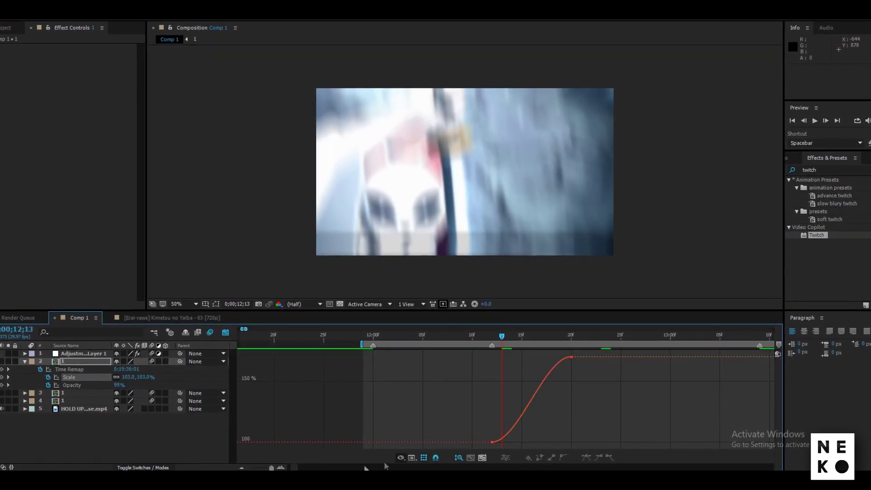
pyautogui.click(281, 468)
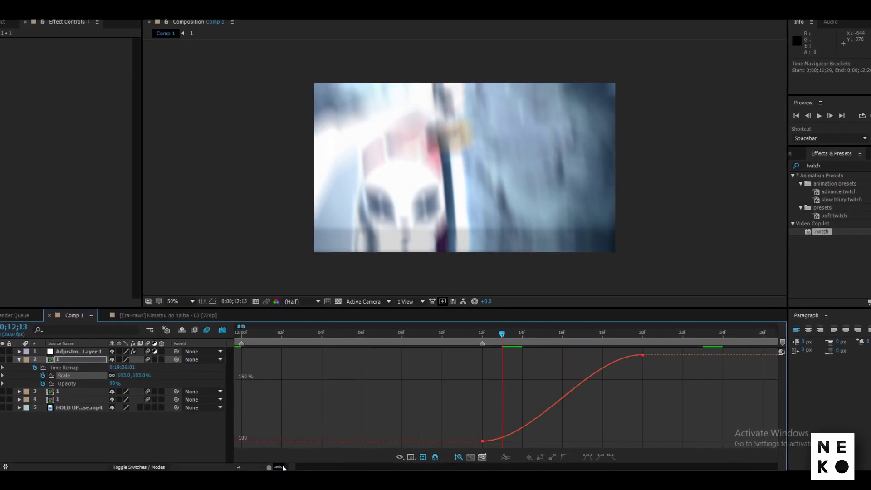
pyautogui.moveTo(485, 442)
pyautogui.moveTo(537, 442); pyautogui.dragTo(480, 380)
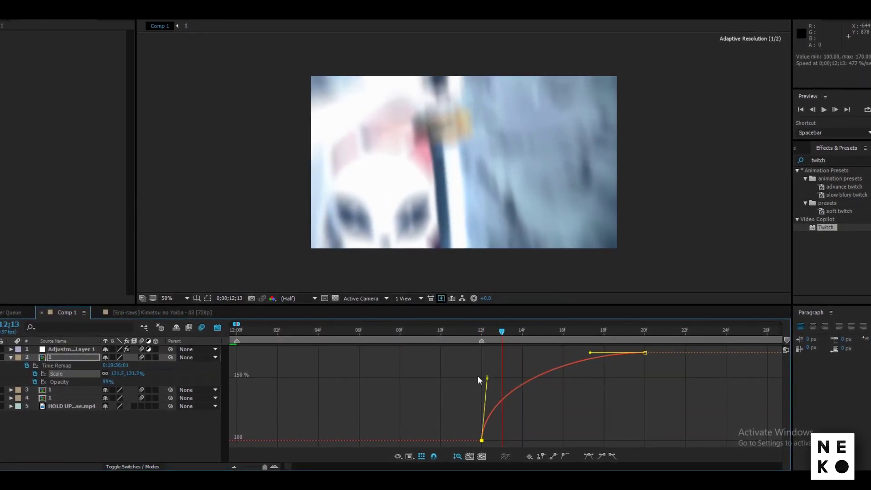
pyautogui.click(233, 467)
pyautogui.click(233, 467)
pyautogui.moveTo(540, 352); pyautogui.dragTo(497, 374)
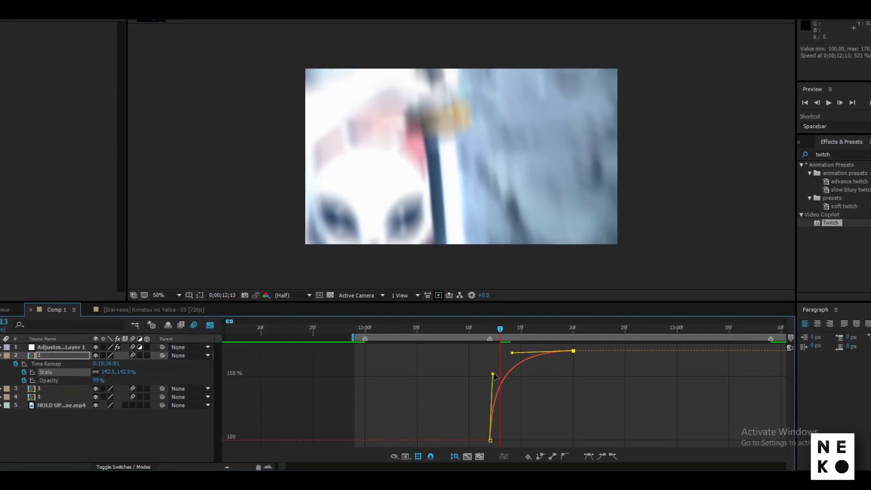
pyautogui.click(482, 328)
pyautogui.press('space')
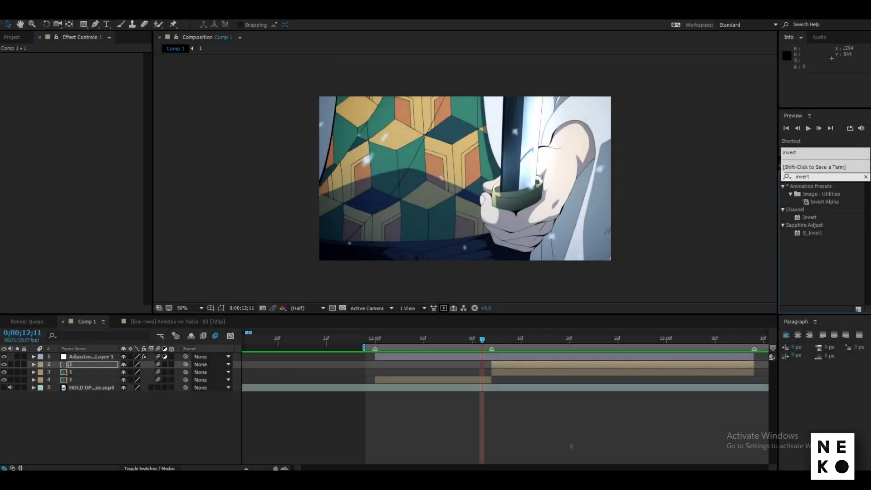
# Step: Apply the Invert effect to the duplicated clip and set its Channel to Red
pyautogui.moveTo(809, 217); pyautogui.dragTo(523, 364)
pyautogui.click(87, 65)
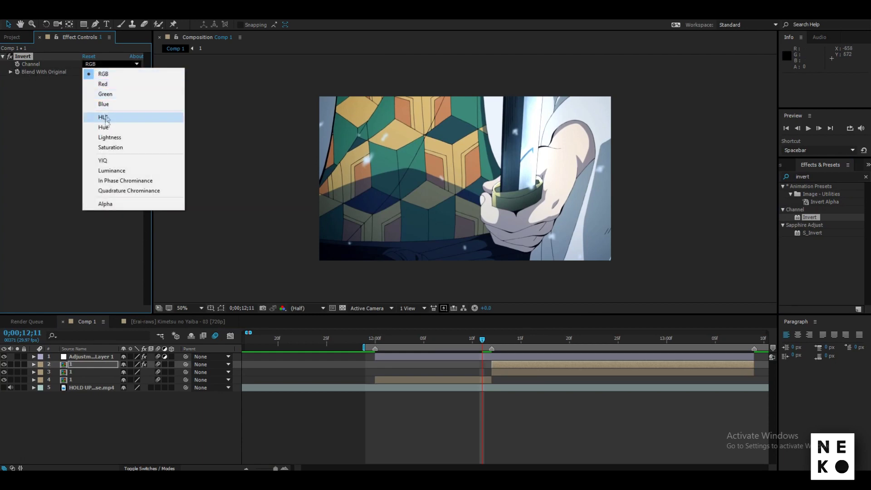
pyautogui.click(105, 84)
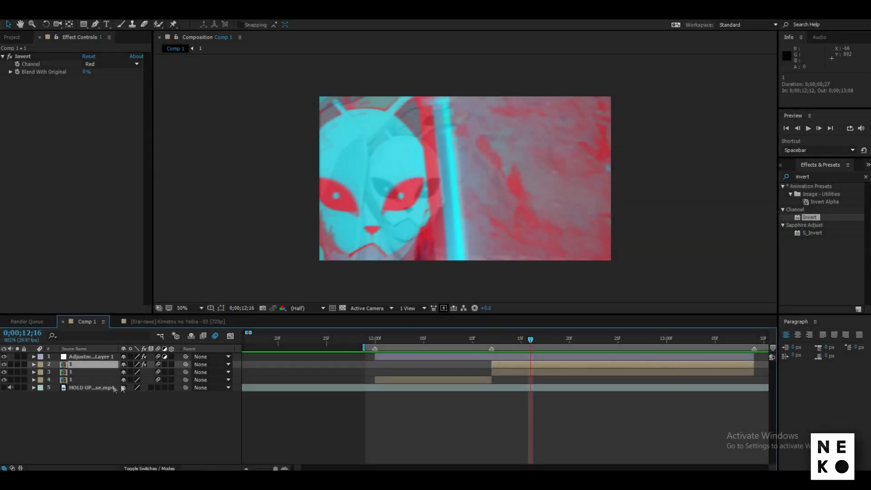
# Step: Offset the duplicated clip's Position to about 733 in X and shift it slightly downward
pyautogui.press('p')
pyautogui.moveTo(123, 372); pyautogui.dragTo(170, 378)
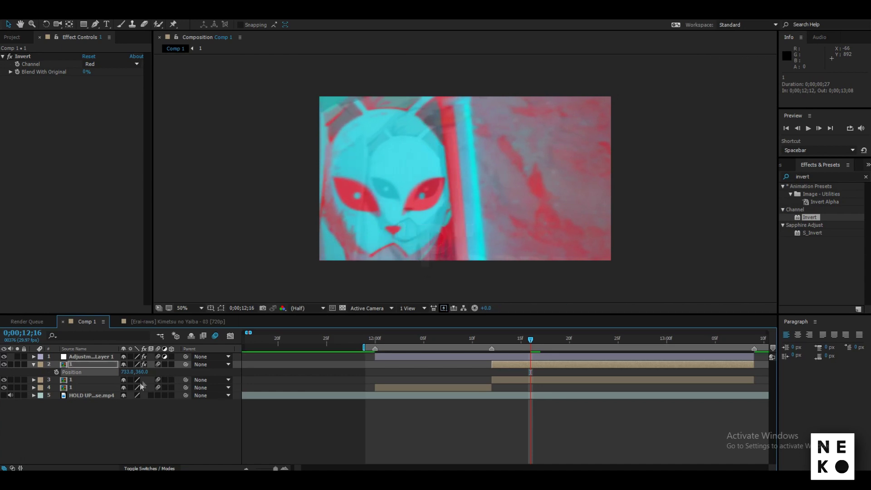
pyautogui.moveTo(144, 372); pyautogui.dragTo(135, 371)
pyautogui.click(83, 434)
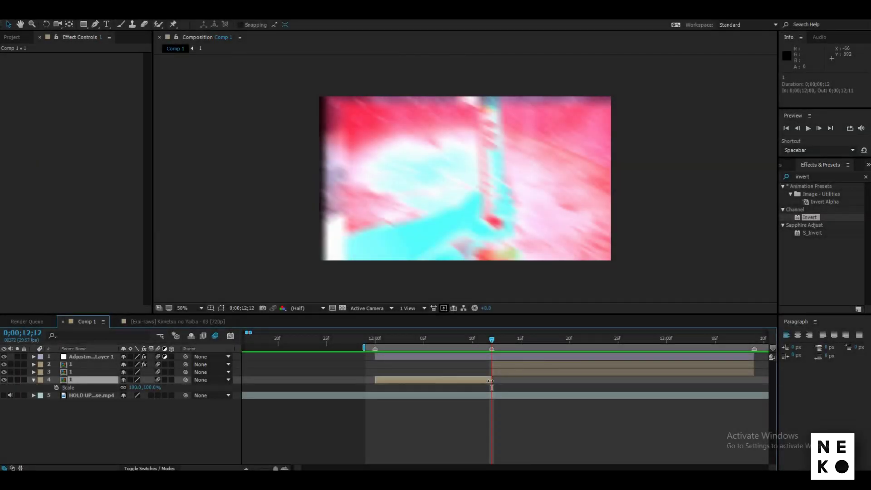
# Step: Set a Scale keyframe on the clip before the cut at 0;00;12;12 and go back to 0;00;12;03
pyautogui.click(56, 387)
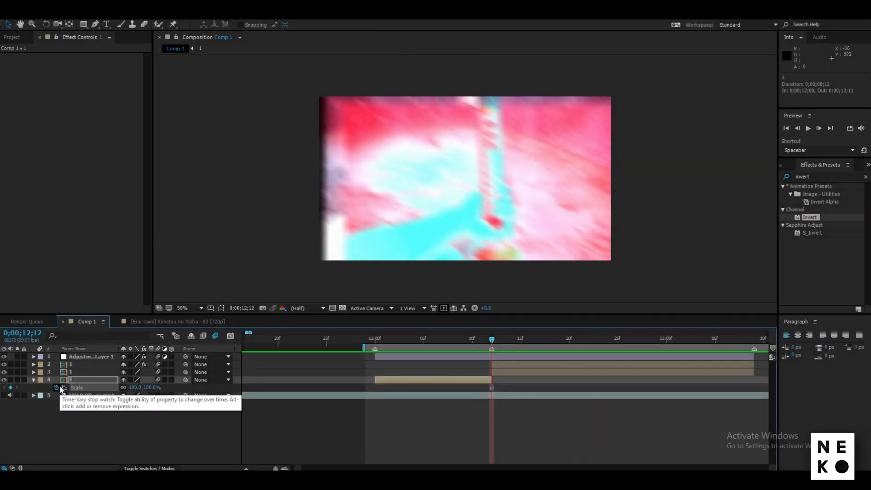
pyautogui.press('pageup')
pyautogui.press('pageup')
pyautogui.press('pageup')
pyautogui.press('pageup')
pyautogui.press('pageup')
pyautogui.press('pageup')
pyautogui.press('pageup')
pyautogui.press('pageup')
pyautogui.press('pageup')
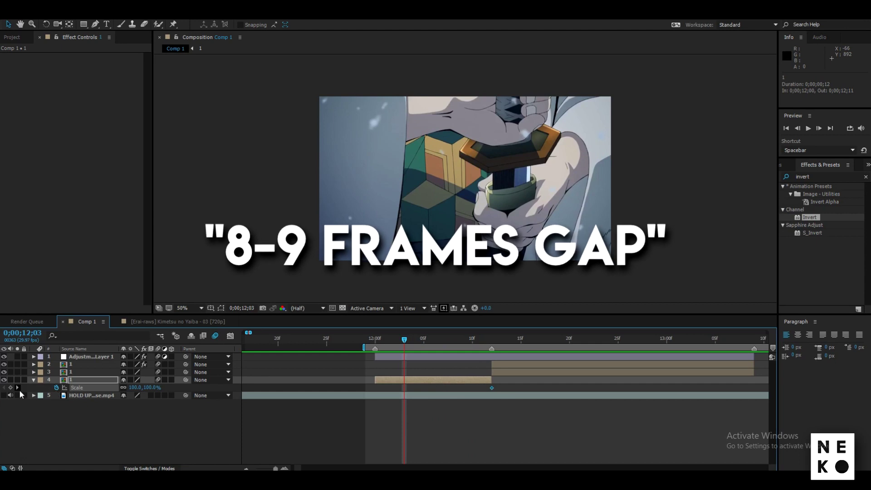
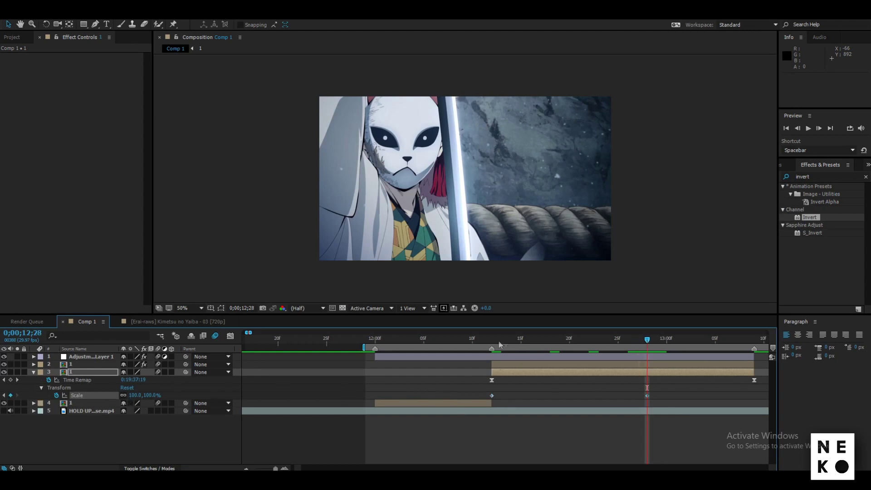
# Step: Set the clip's Scale to 175% at the cut at 0;00;12;12 and apply Easy Ease to both of its Scale keyframes
pyautogui.press('j')
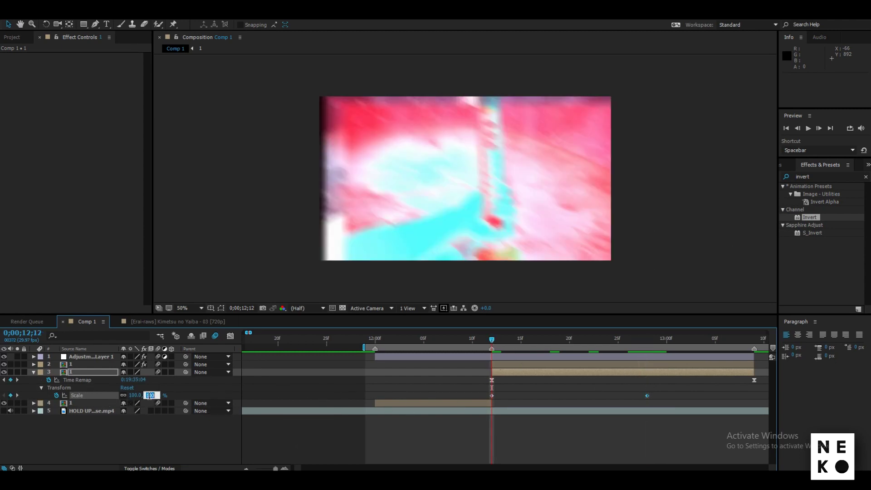
pyautogui.write('5')
pyautogui.press('Return')
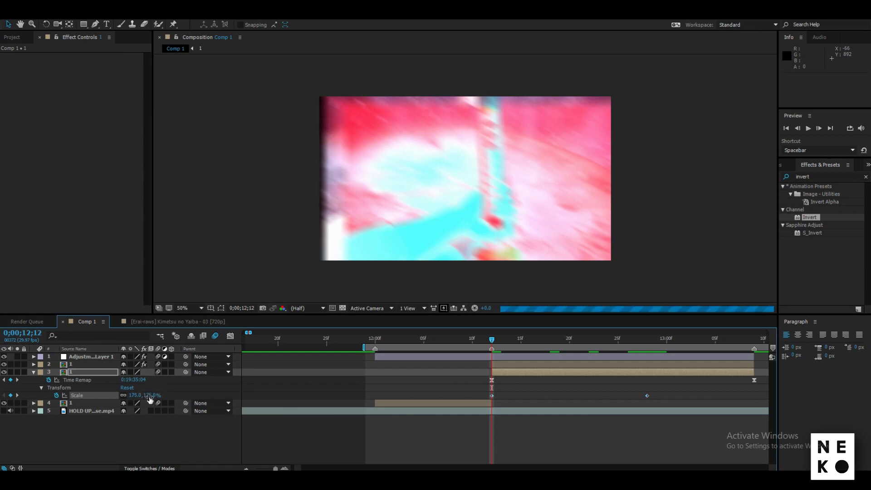
pyautogui.moveTo(655, 394); pyautogui.dragTo(501, 396)
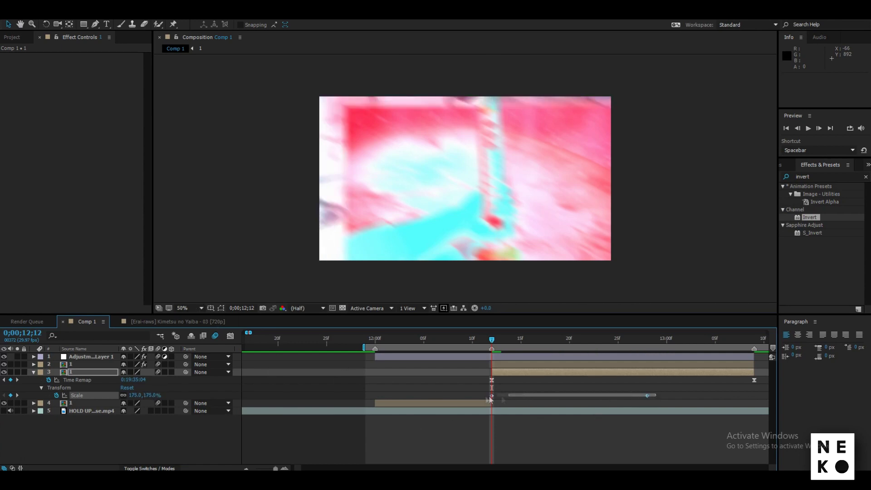
pyautogui.press('F9')
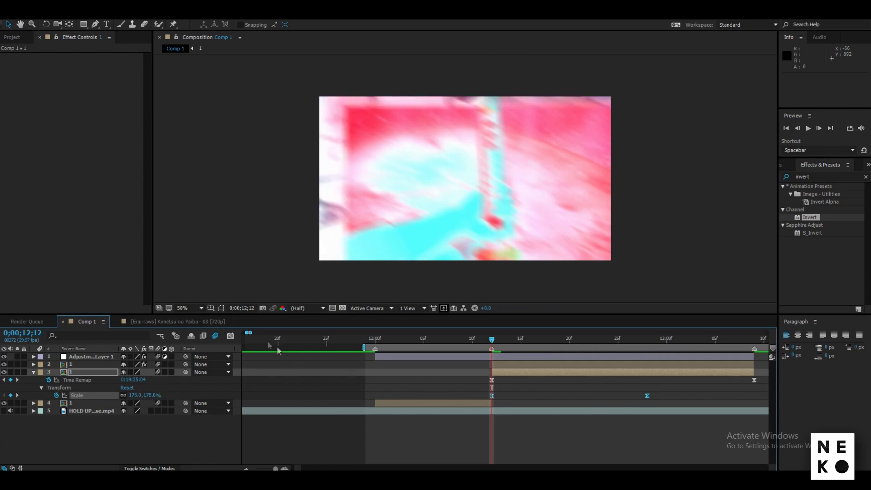
# Step: Shape the clip's Scale curve in the Graph Editor to drop steeply from the first keyframe and flatten toward the last
pyautogui.click(231, 336)
pyautogui.click(491, 360)
pyautogui.moveTo(539, 363); pyautogui.dragTo(480, 431)
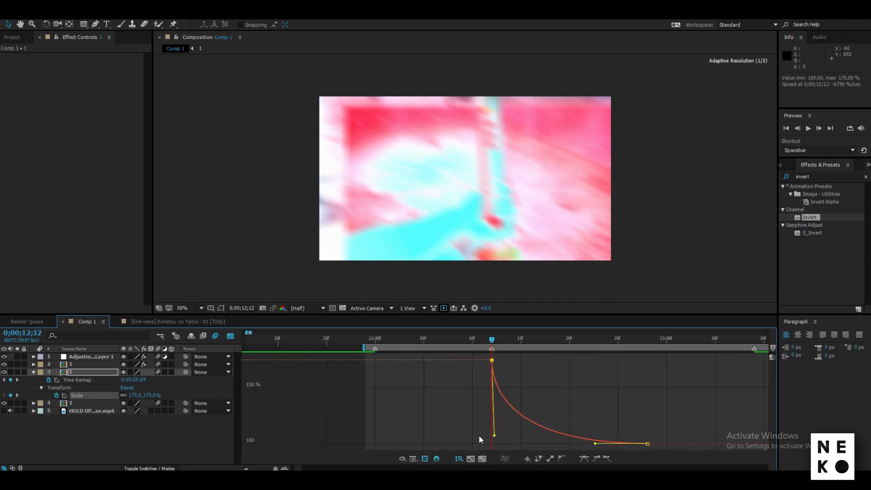
pyautogui.moveTo(594, 443); pyautogui.dragTo(505, 442)
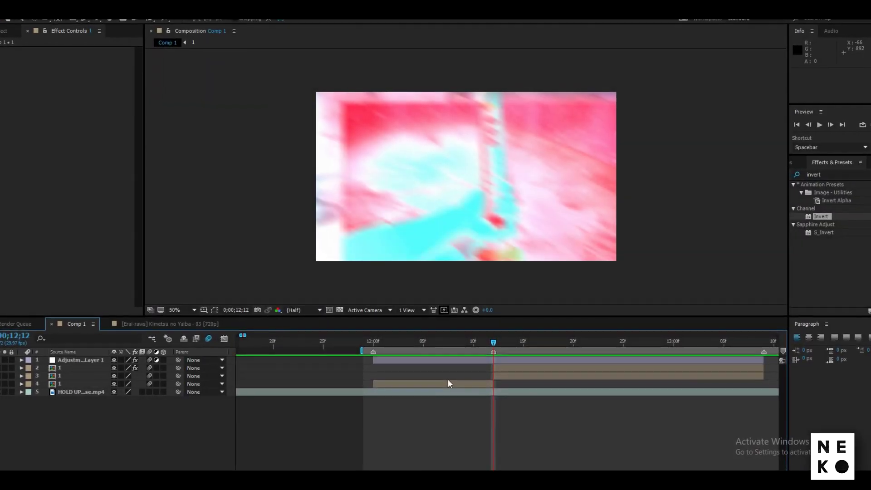
pyautogui.click(447, 383)
# Step: Pre-compose the adjustment layer and the three clip layers as Pre-comp 1, moving all attributes into the new composition
pyautogui.keyDown('shift'); pyautogui.click(507, 376); pyautogui.keyUp('shift')
pyautogui.keyDown('shift'); pyautogui.click(507, 367); pyautogui.keyUp('shift')
pyautogui.keyDown('shift'); pyautogui.click(511, 369); pyautogui.keyUp('shift')
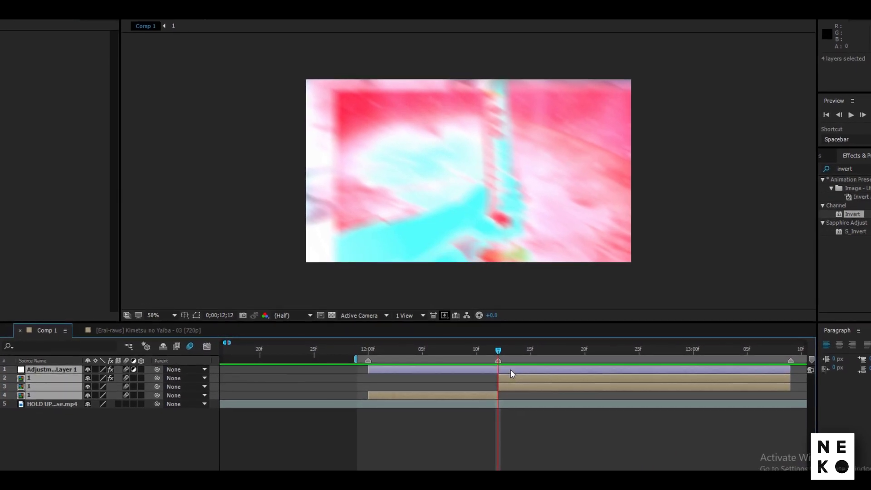
pyautogui.rightClick(511, 371)
pyautogui.click(572, 420)
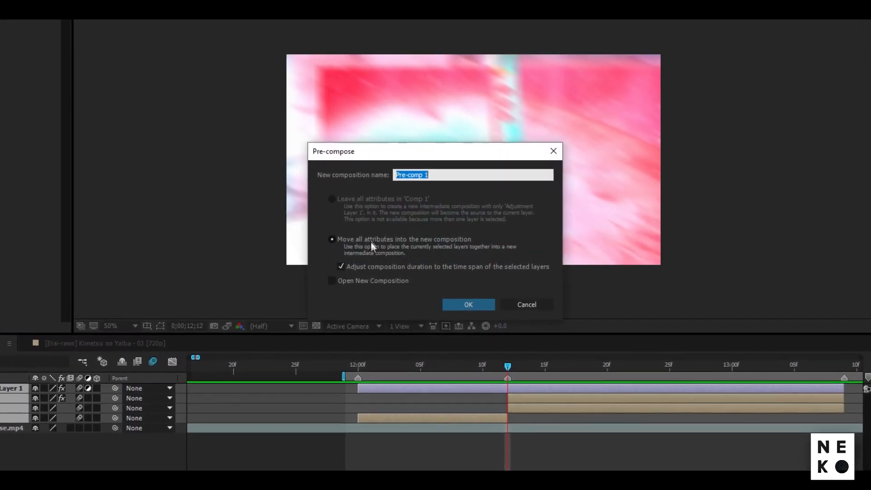
pyautogui.click(490, 303)
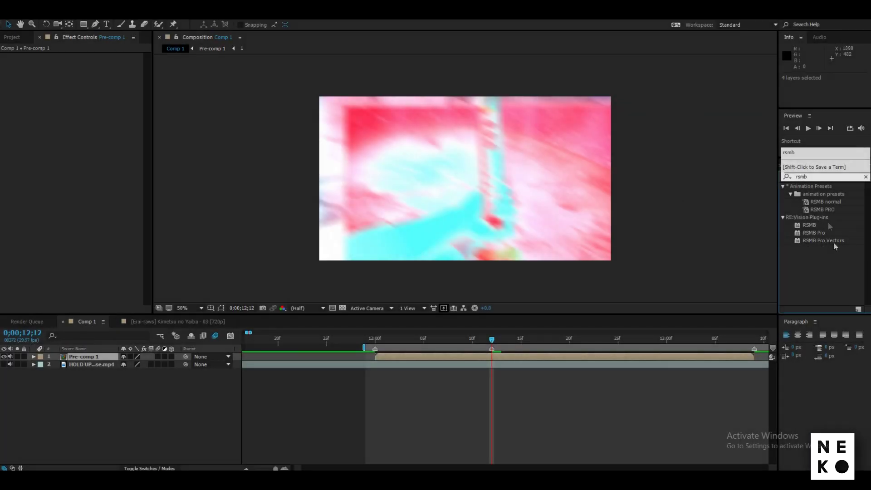
# Step: Apply the RSMB Pro effect to Pre-comp 1 and set its Main_BG Blur Amt to 1.00
pyautogui.moveTo(813, 232); pyautogui.dragTo(809, 236)
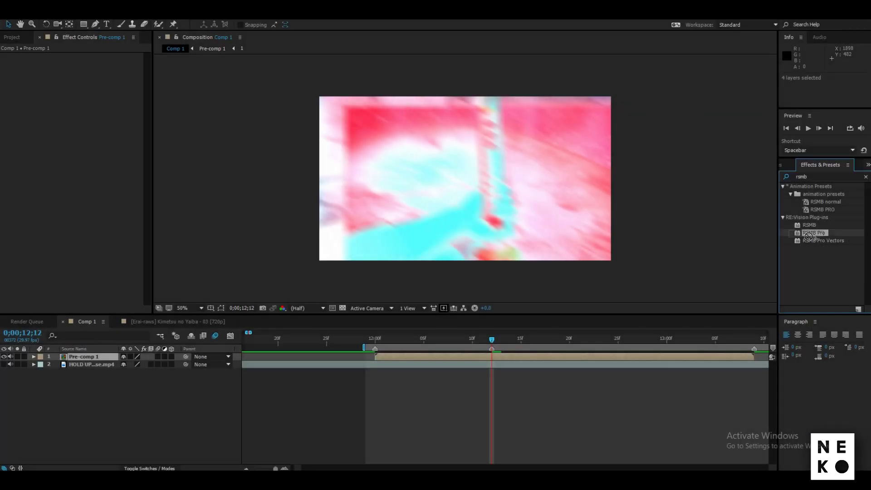
pyautogui.moveTo(534, 358); pyautogui.dragTo(532, 357)
pyautogui.click(91, 95)
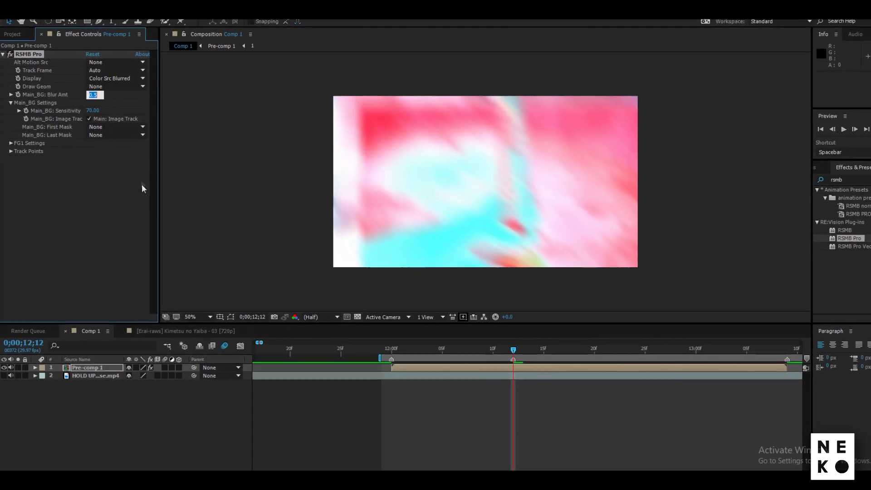
pyautogui.write('1')
pyautogui.press('Return')
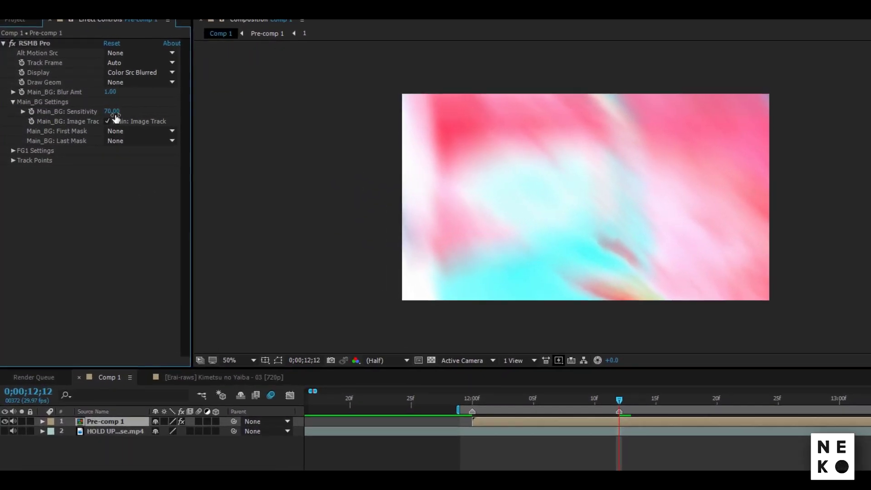
pyautogui.click(112, 111)
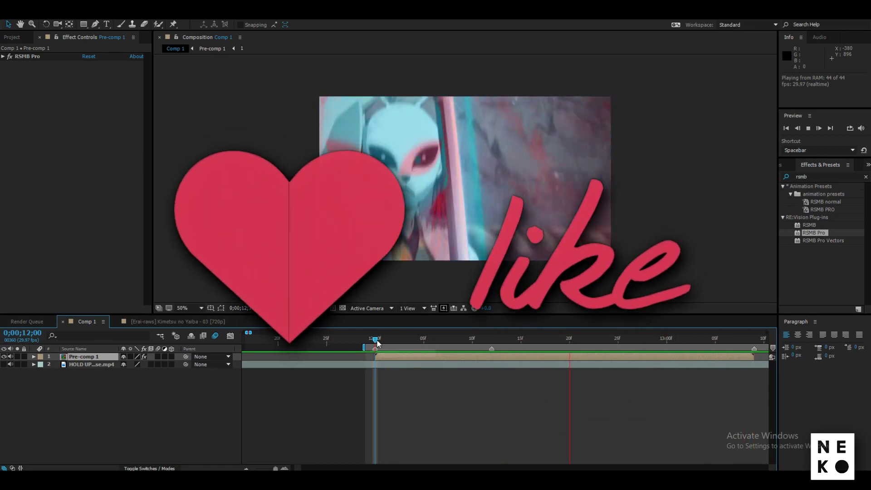
# Step: Preview the transition with motion blur and scrub through the frames after the cut
pyautogui.press('space')
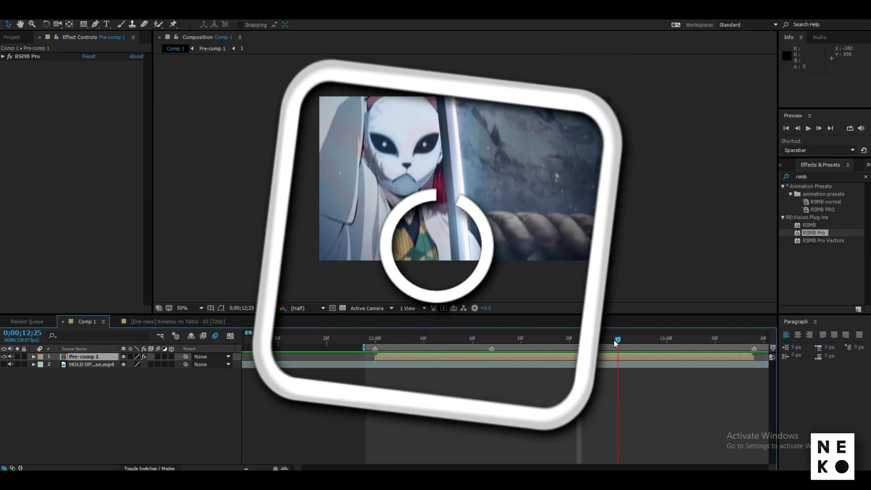
pyautogui.click(570, 340)
pyautogui.moveTo(569, 339); pyautogui.dragTo(600, 343)
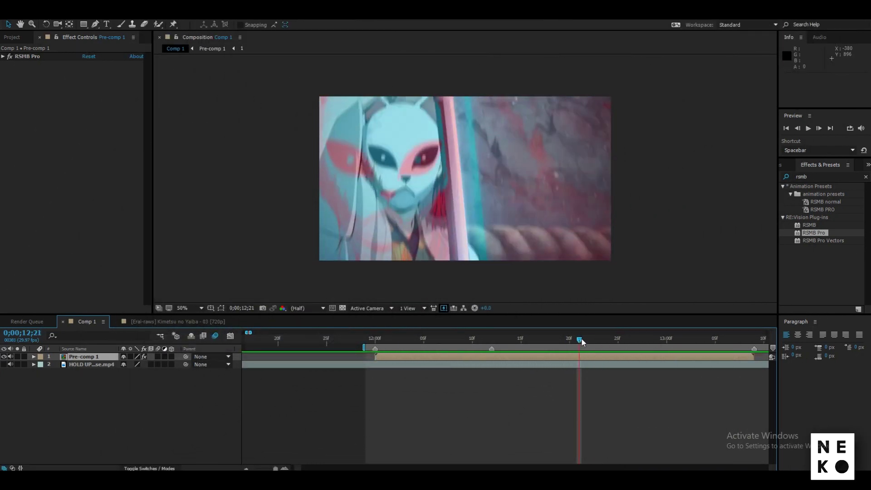